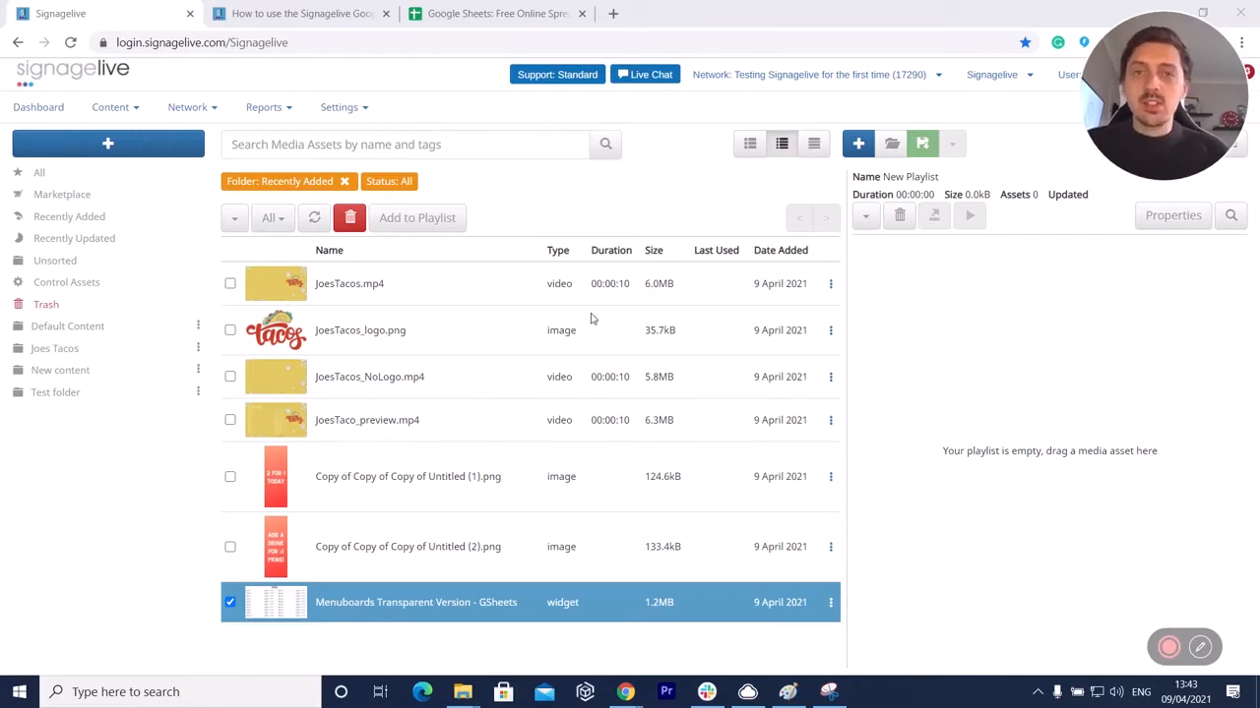
- Open the Marketplace and return from the transparent menuboard page to the overview of all apps
{"action": "left_click", "coordinate": [166, 157]}
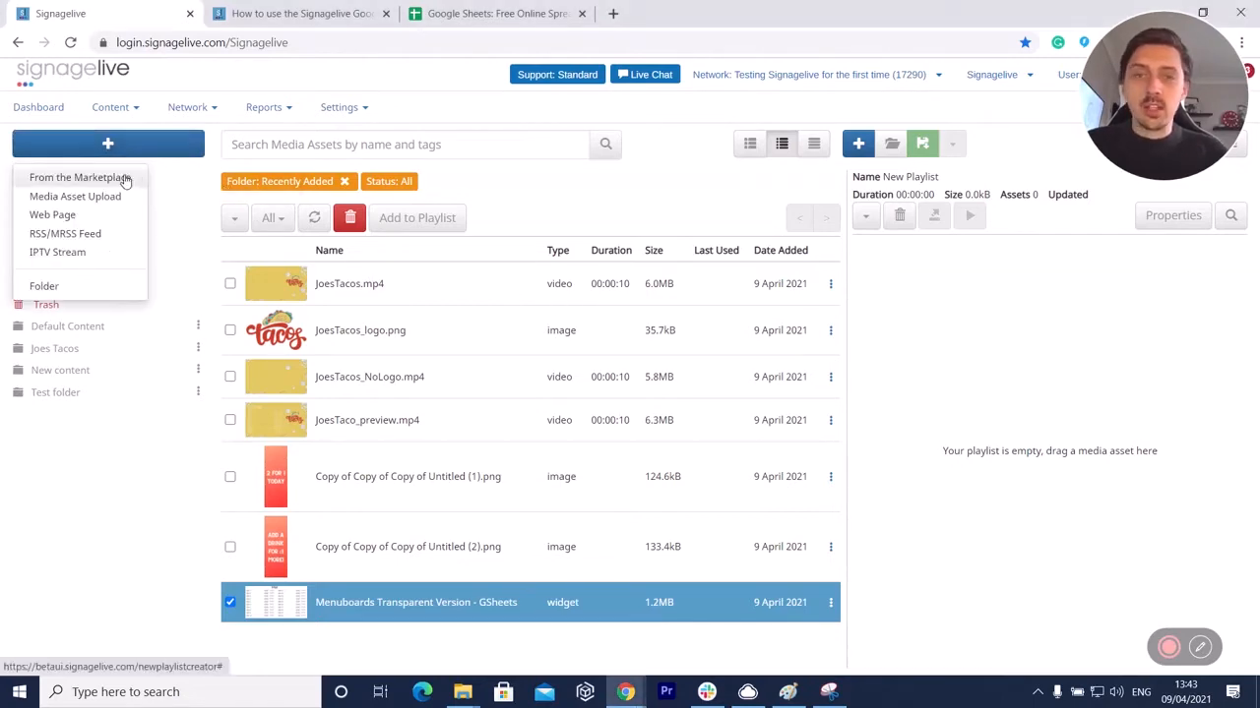
{"action": "left_click", "coordinate": [124, 177]}
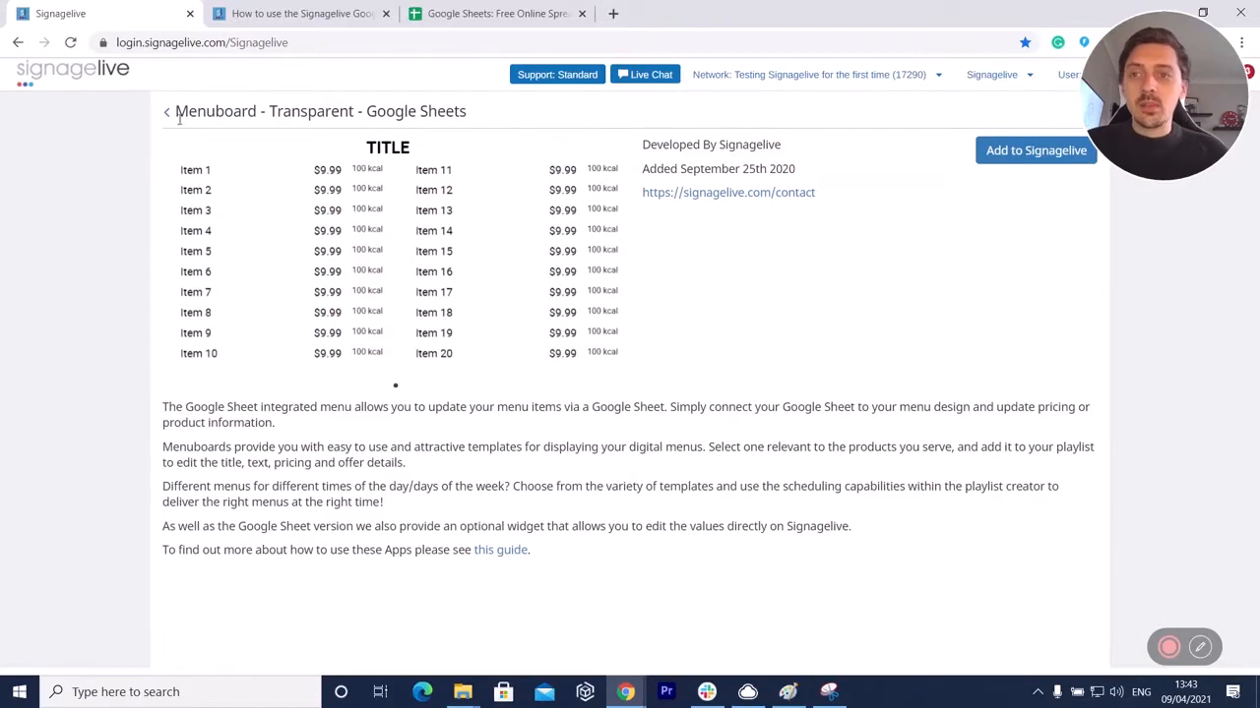
{"action": "left_click", "coordinate": [168, 115]}
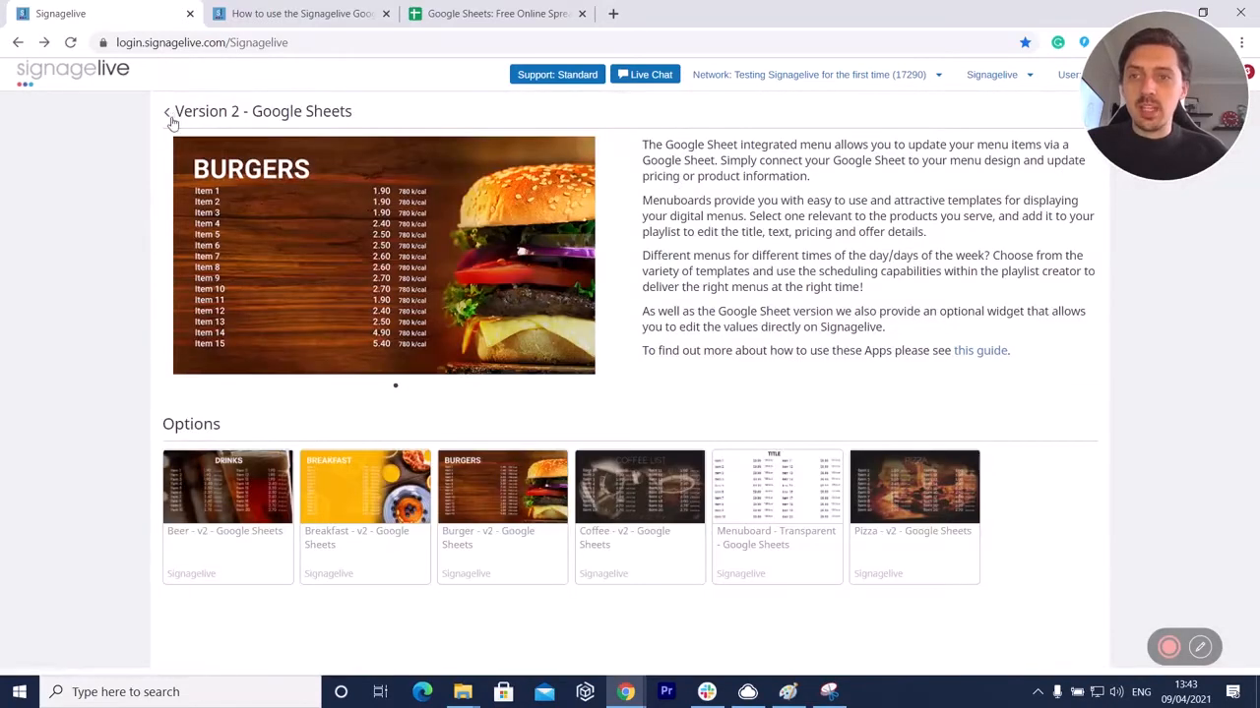
{"action": "left_click", "coordinate": [168, 115]}
{"action": "left_click", "coordinate": [168, 114]}
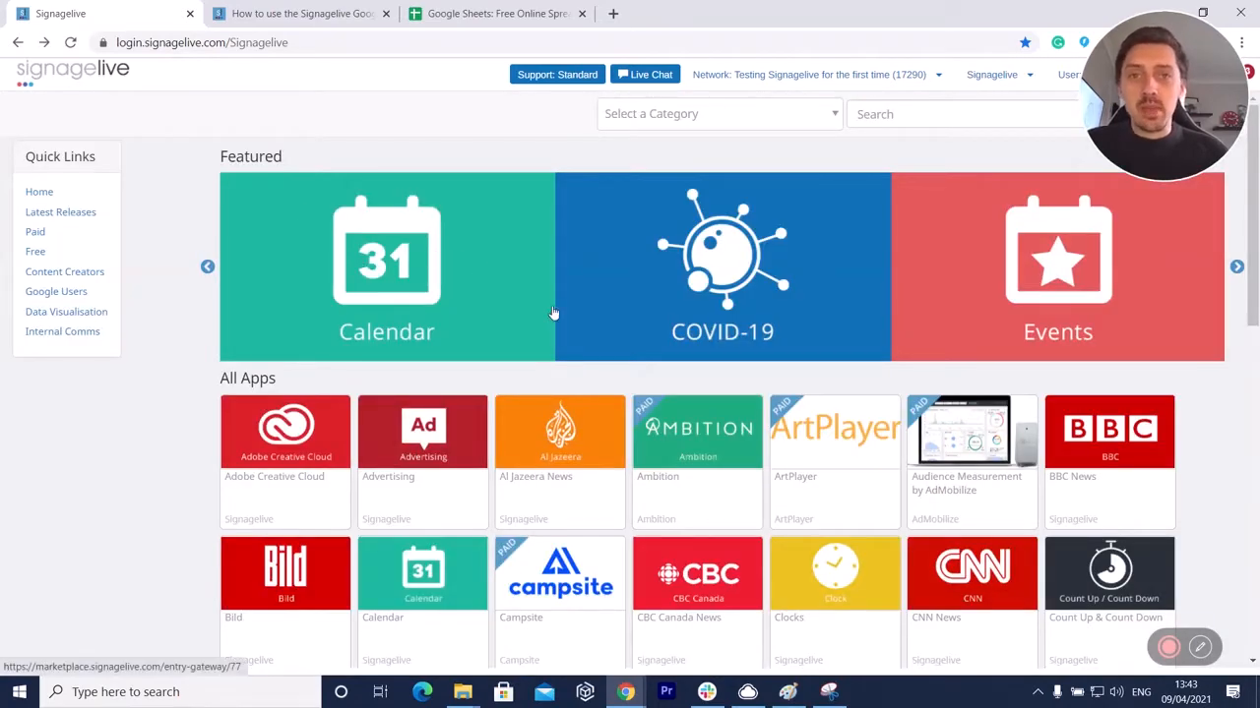
- Open the Version 2 - Google Sheets templates of the Menuboard with GSheets app in the Marketplace
{"action": "scroll", "coordinate": [590, 319], "scroll_direction": "down", "scroll_amount": 3}
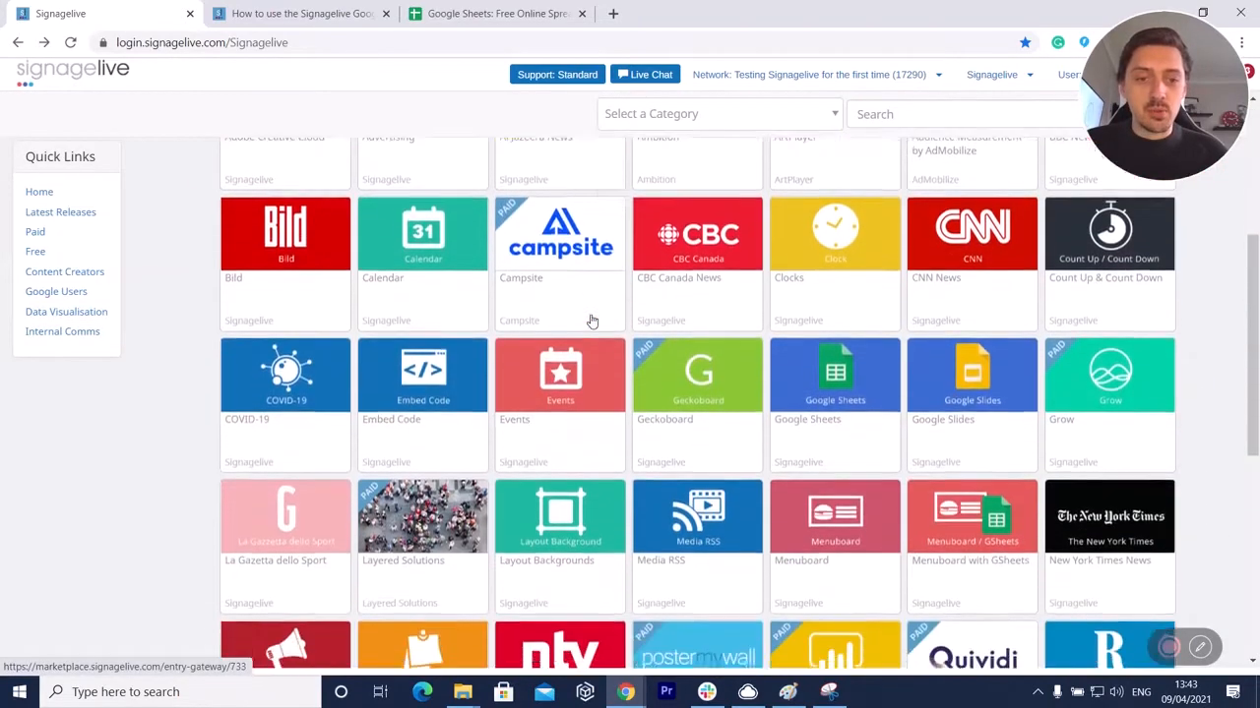
{"action": "scroll", "coordinate": [592, 322], "scroll_direction": "down", "scroll_amount": 1}
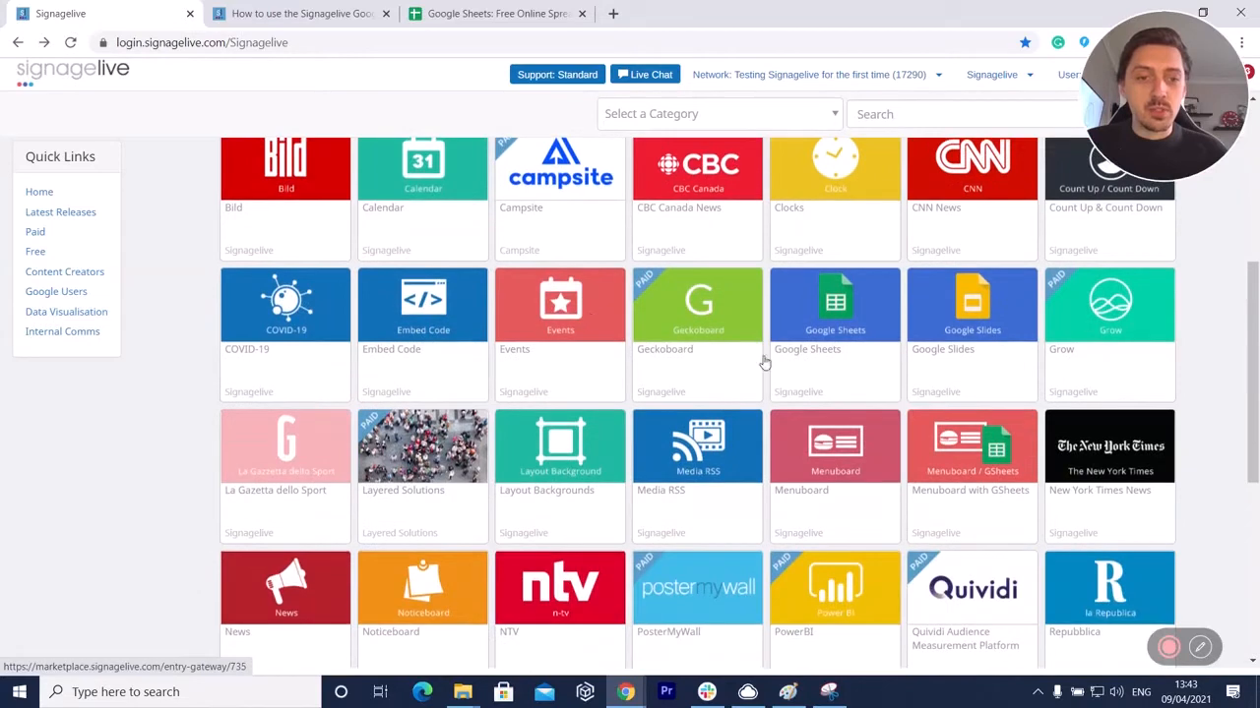
{"action": "left_click", "coordinate": [947, 443]}
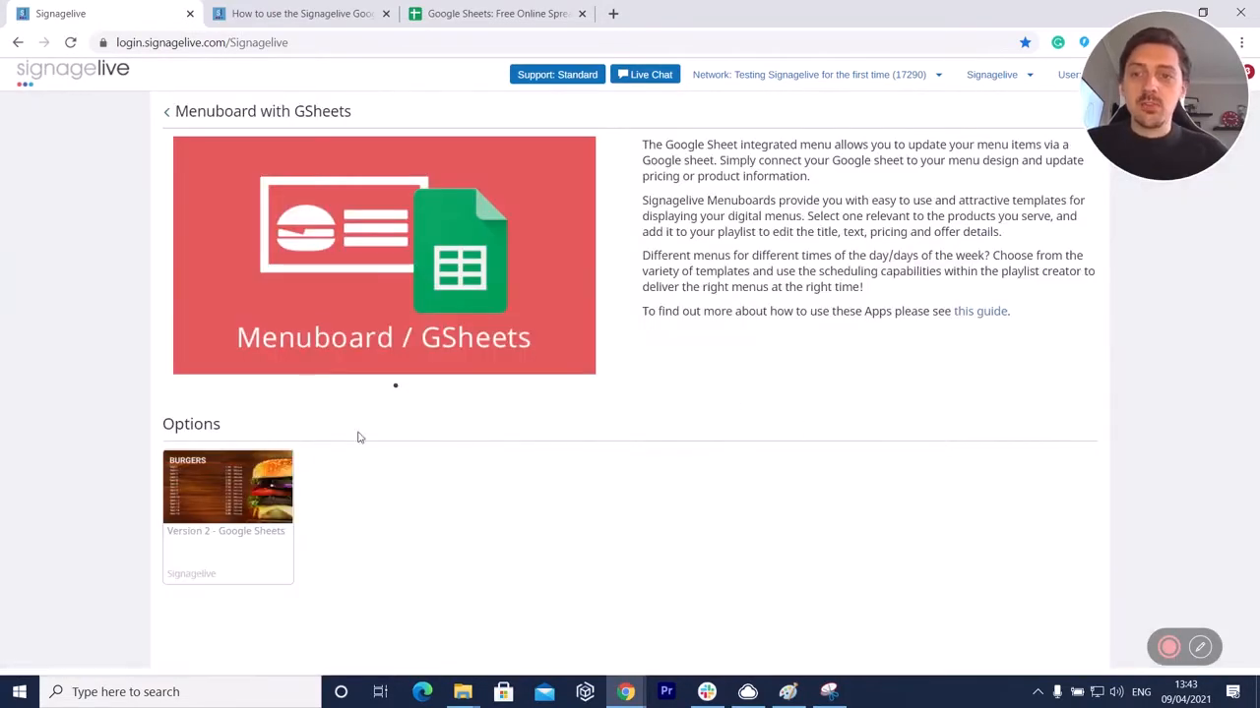
{"action": "left_click", "coordinate": [268, 497]}
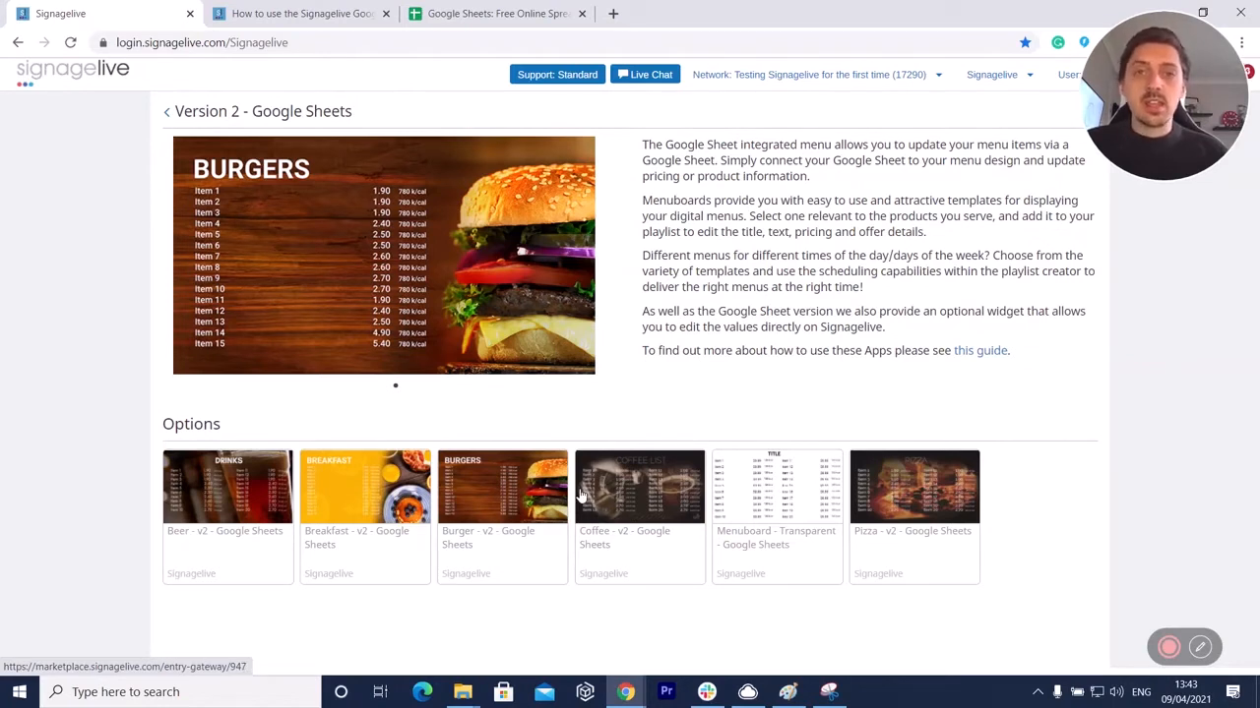
- Add the Menuboard - Transparent - Google Sheets app to Signagelive and place its widget in the new playlist
{"action": "left_click", "coordinate": [783, 499]}
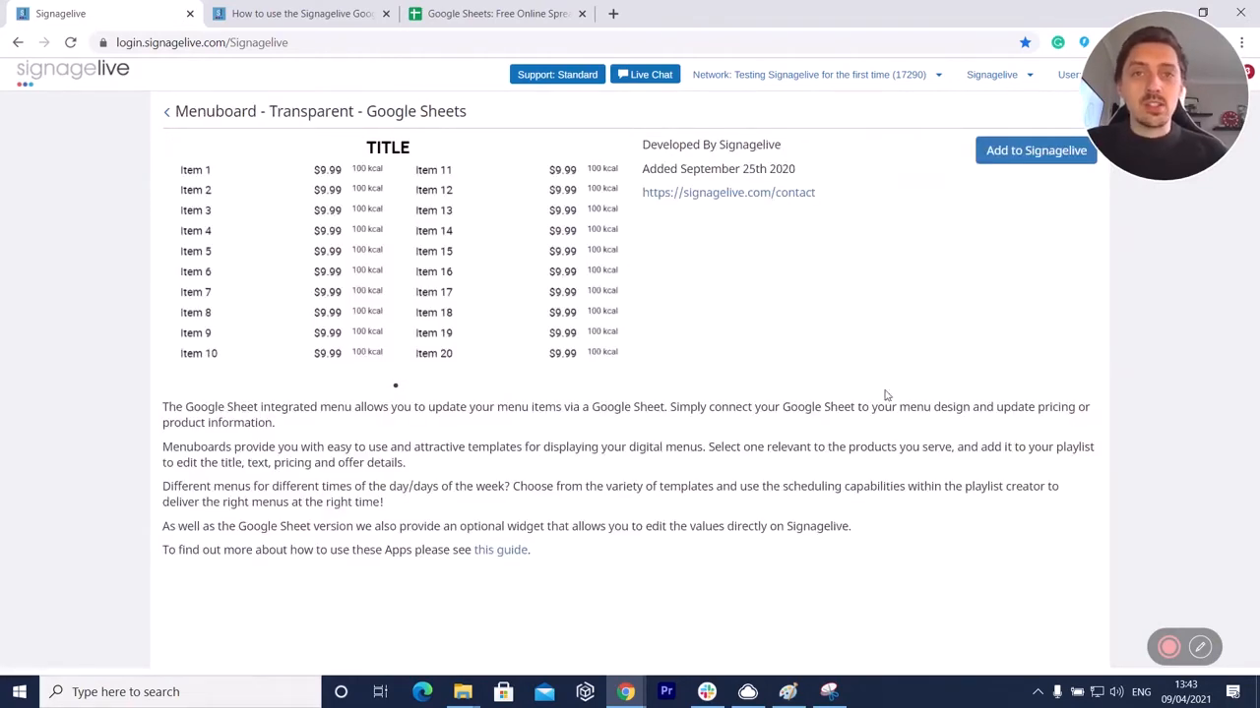
{"action": "left_click", "coordinate": [1033, 152]}
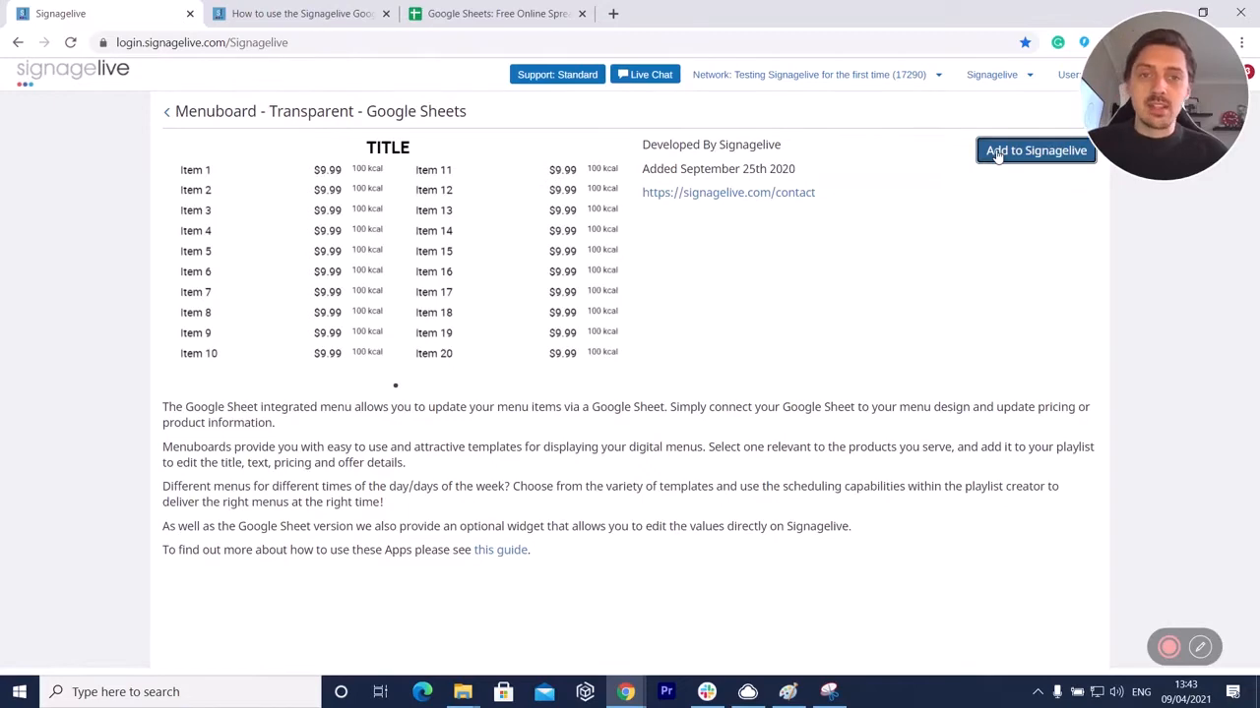
{"action": "left_click_drag", "start_coordinate": [1151, 101], "coordinate": [1118, 106]}
{"action": "left_click", "coordinate": [1226, 121]}
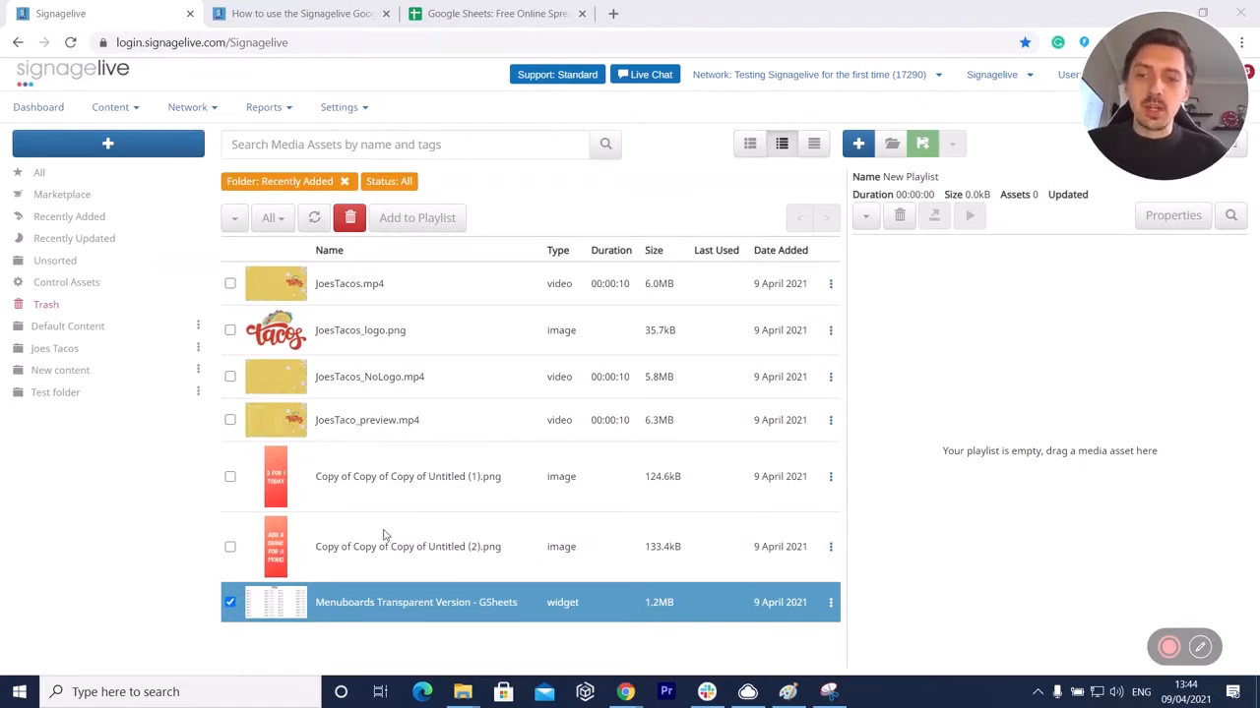
{"action": "left_click_drag", "start_coordinate": [362, 605], "coordinate": [979, 376]}
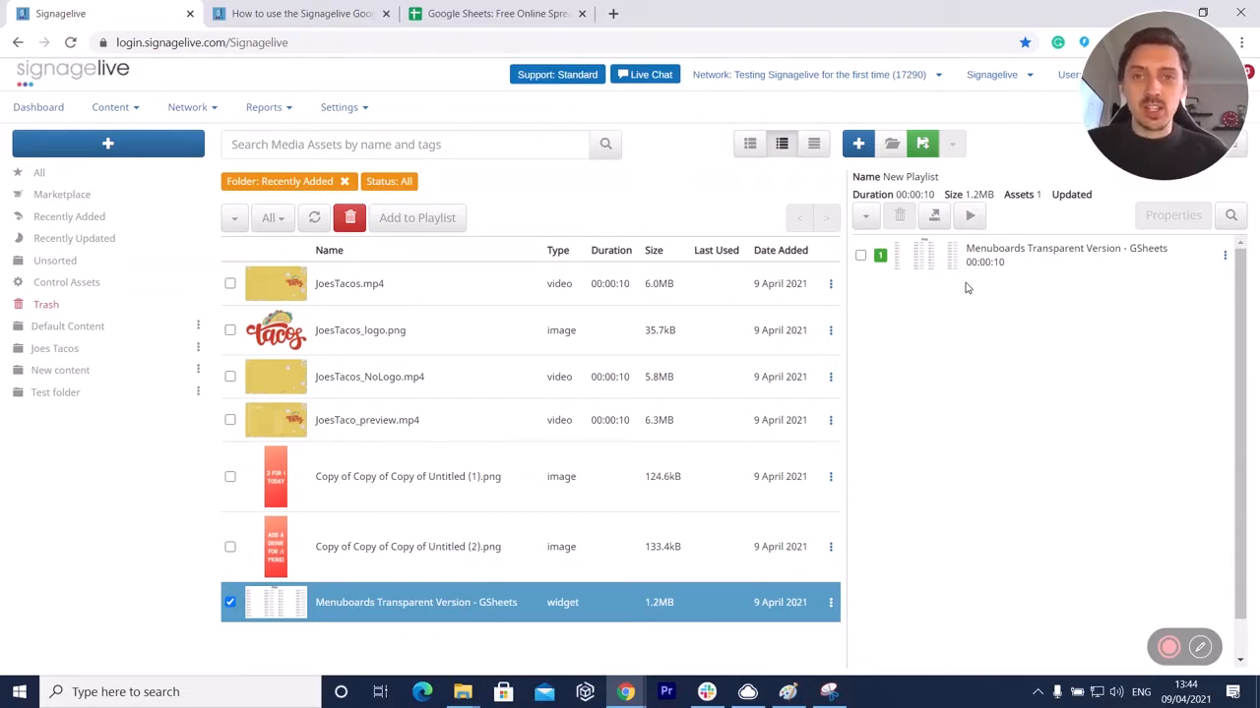
- Open the menu board default template spreadsheet linked in the help article on Google Sheet integrated menus
{"action": "left_click", "coordinate": [329, 18]}
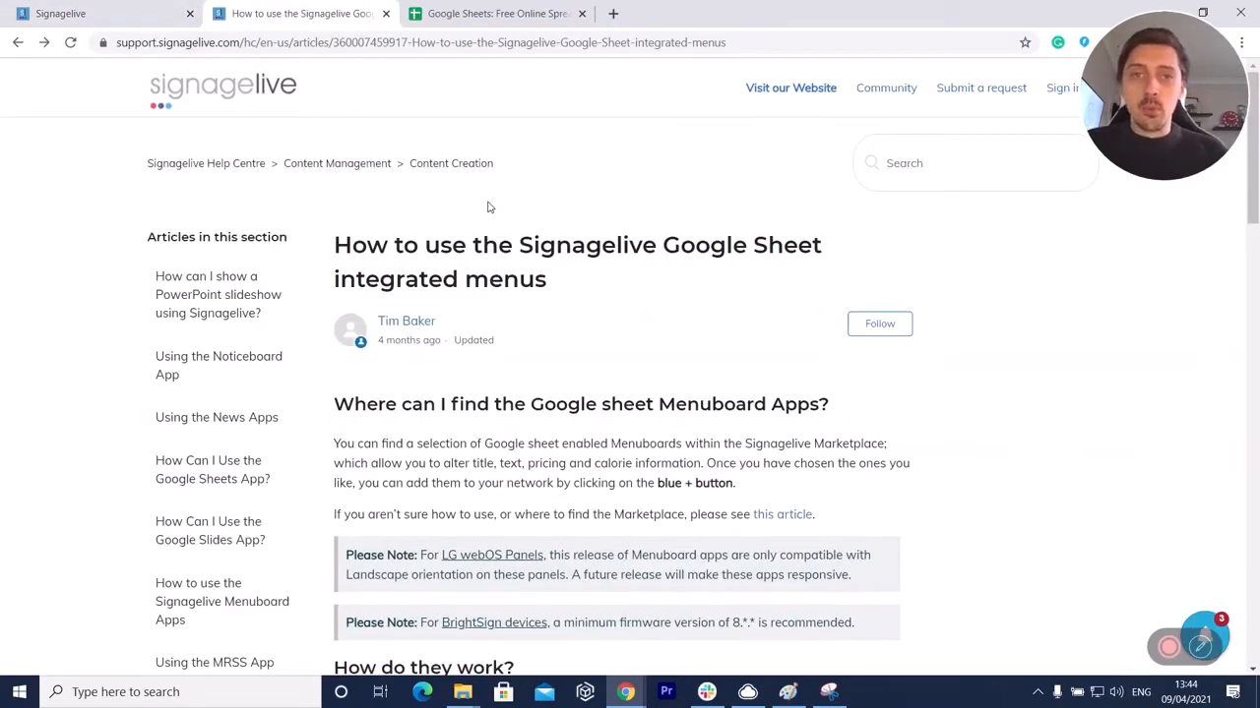
{"action": "scroll", "coordinate": [492, 236], "scroll_direction": "down", "scroll_amount": 3}
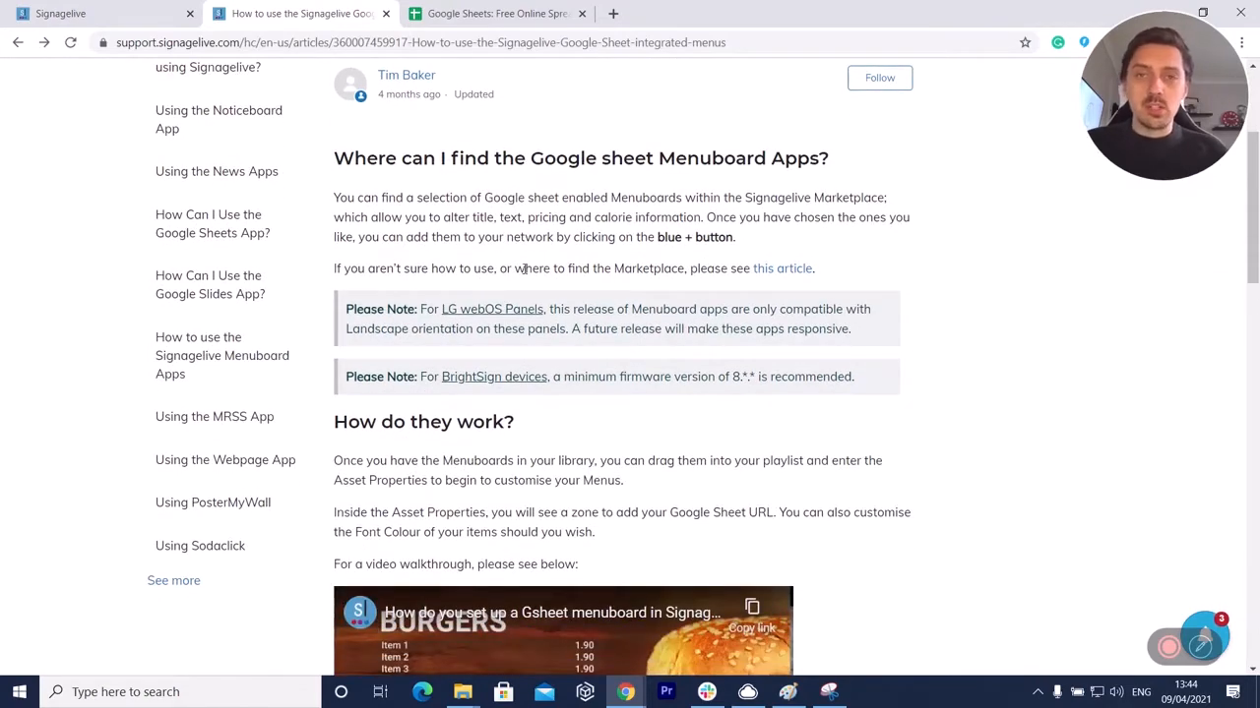
{"action": "scroll", "coordinate": [527, 286], "scroll_direction": "down", "scroll_amount": 6}
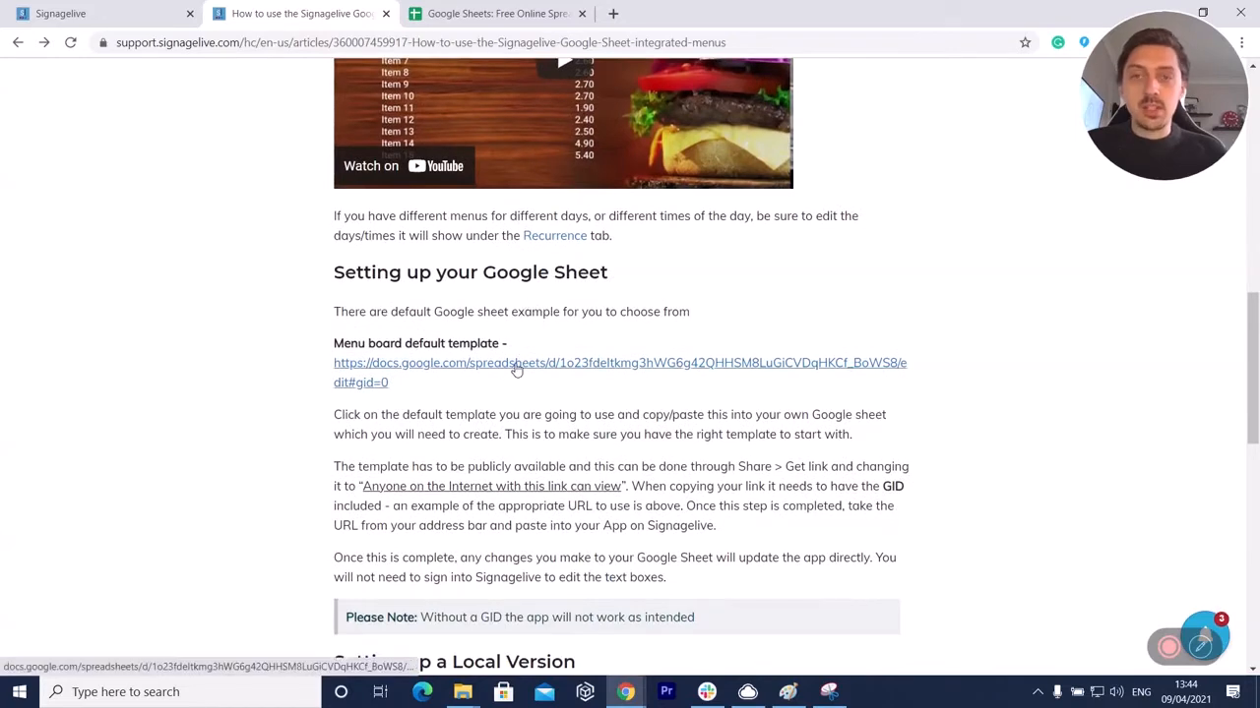
{"action": "left_click", "coordinate": [515, 366]}
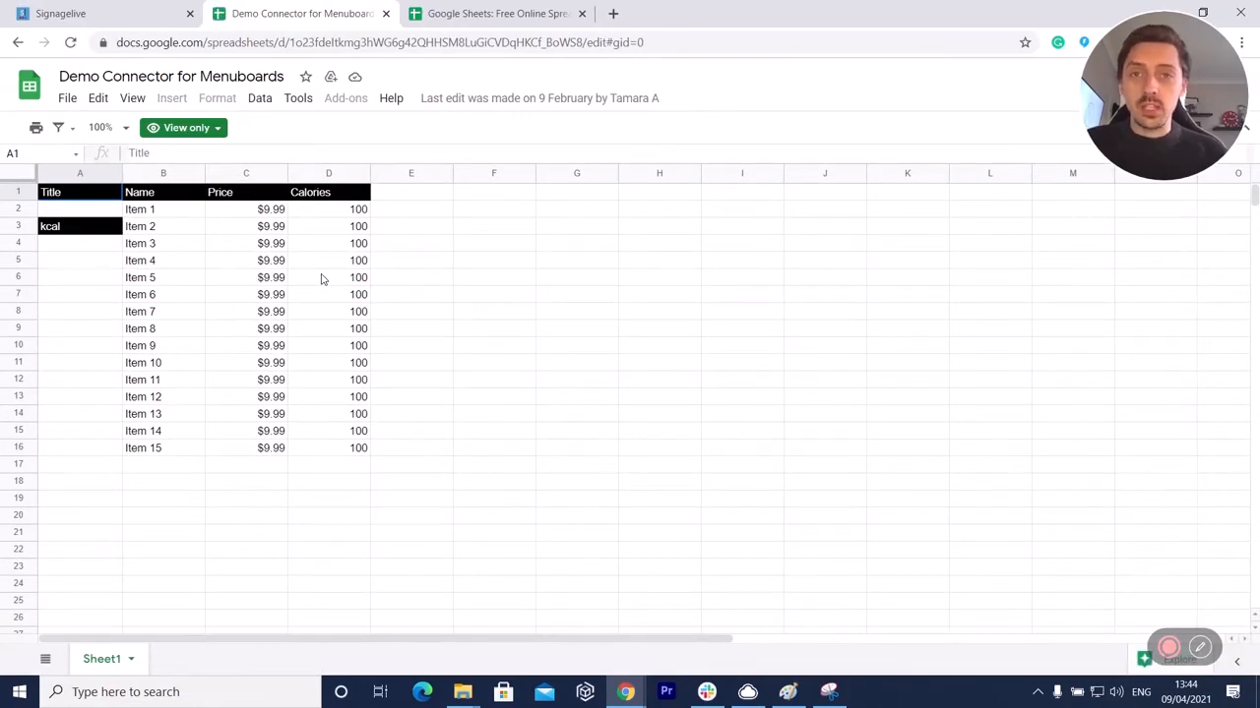
- Create a blank Google spreadsheet and copy the template range A1:D16 into it, starting at cell A1
{"action": "left_click", "coordinate": [506, 13]}
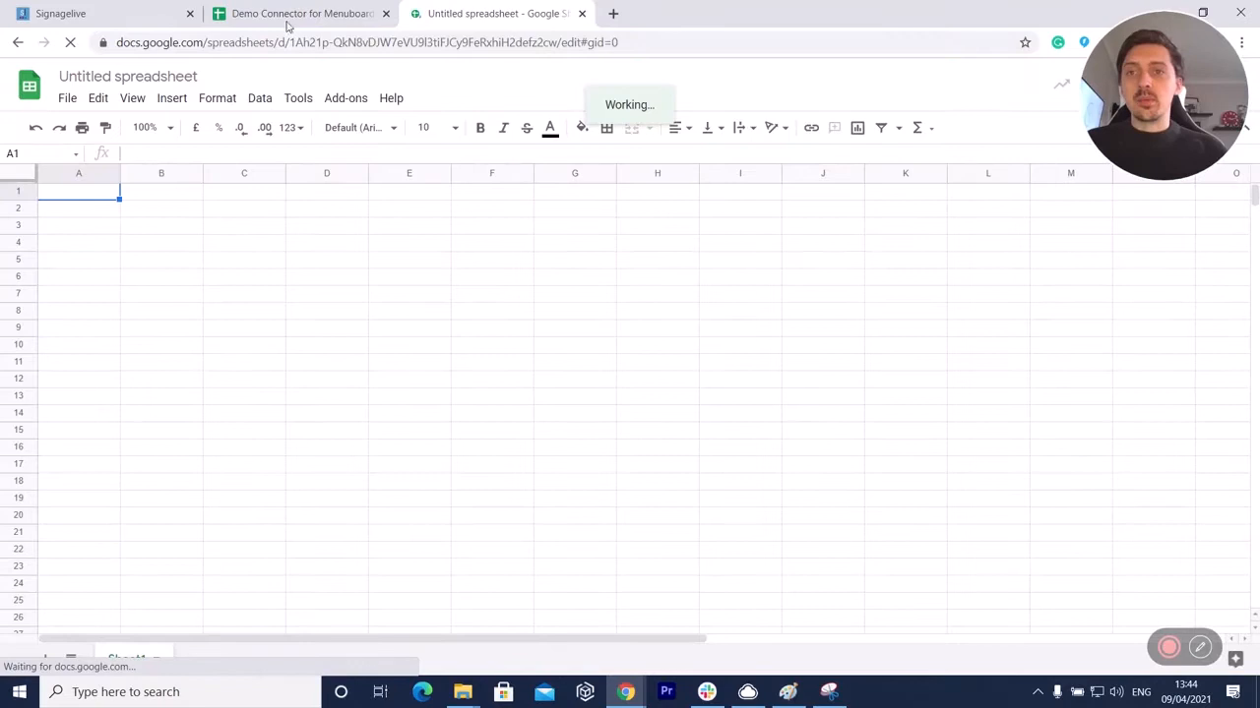
{"action": "left_click", "coordinate": [290, 15]}
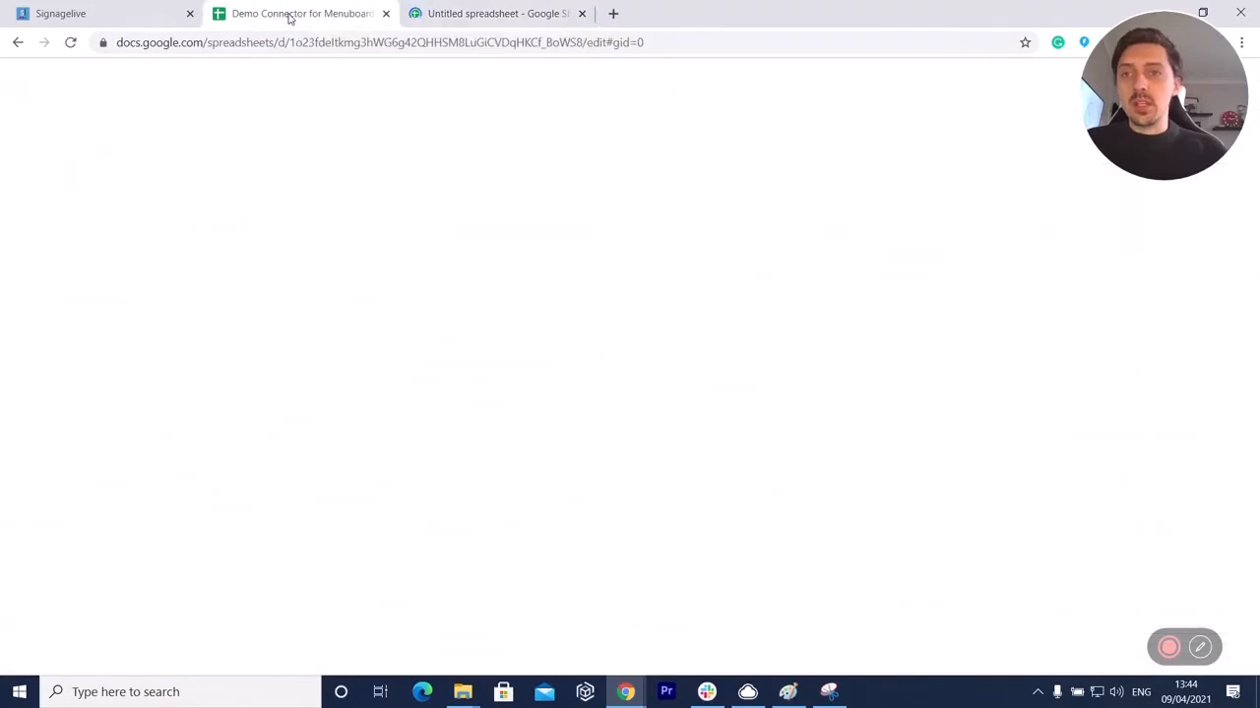
{"action": "left_click_drag", "start_coordinate": [104, 195], "coordinate": [358, 450]}
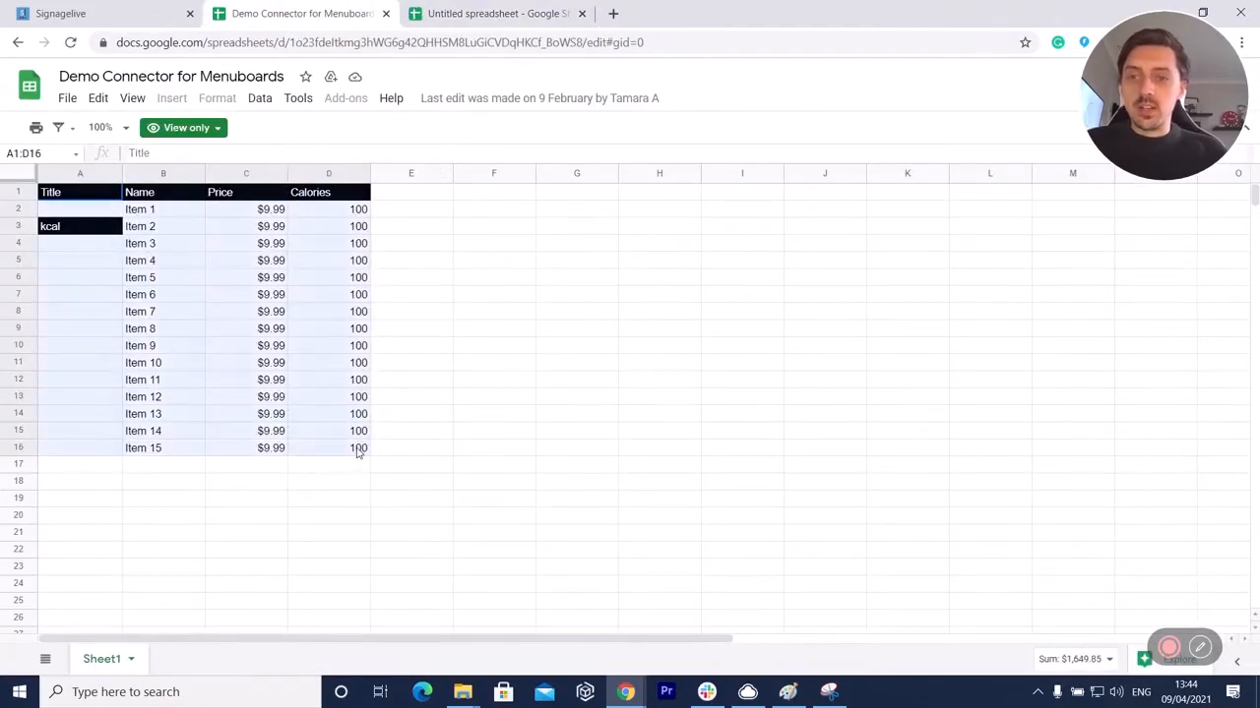
{"action": "key", "text": "ctrl+c"}
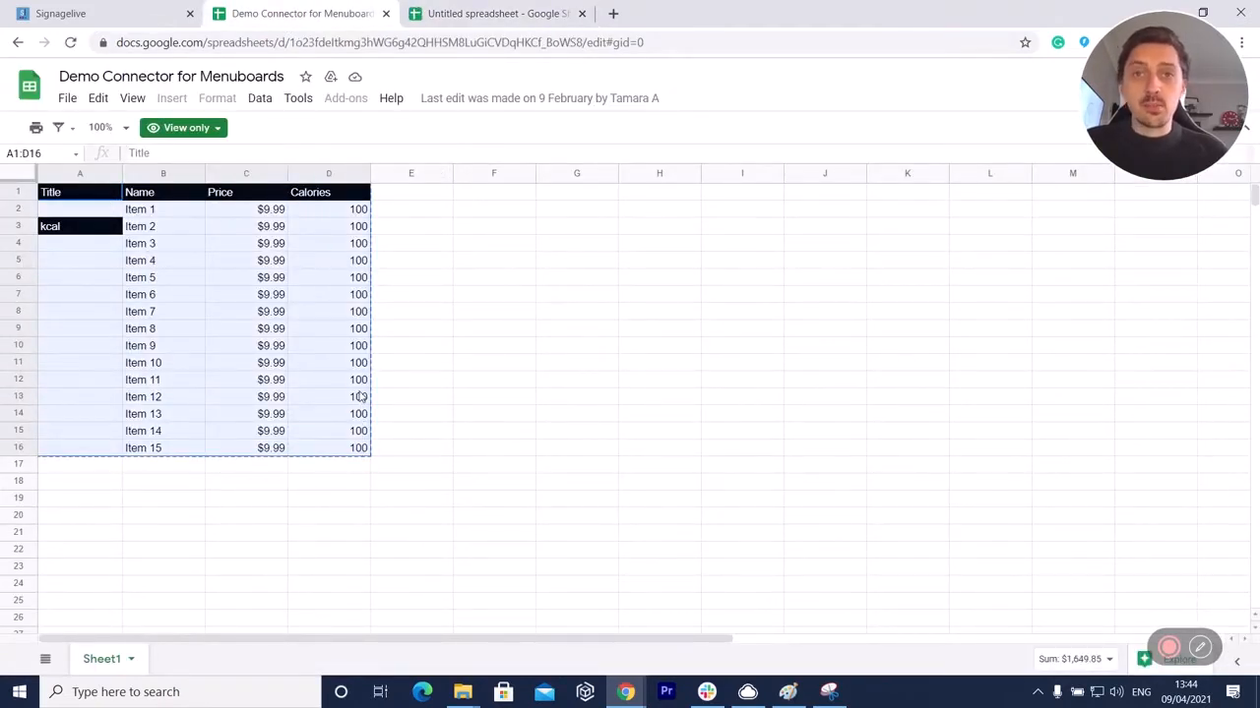
{"action": "left_click", "coordinate": [492, 14]}
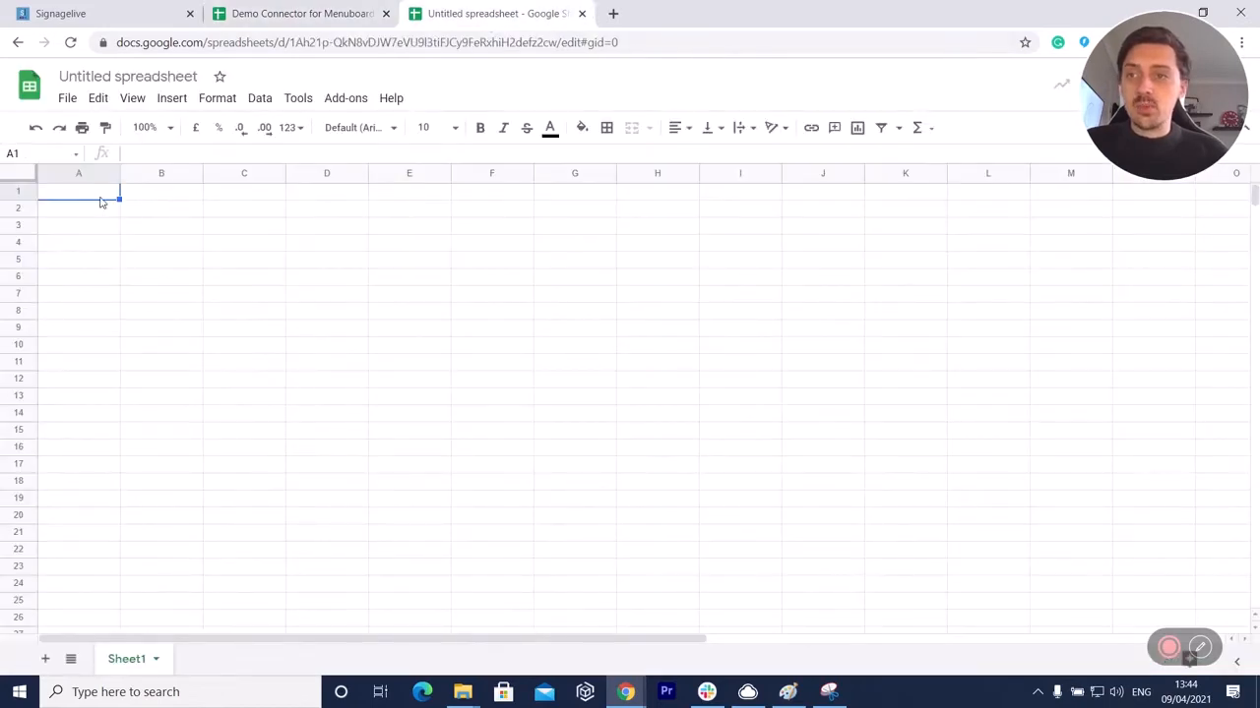
{"action": "key", "text": "ctrl+v"}
{"action": "left_click", "coordinate": [477, 295]}
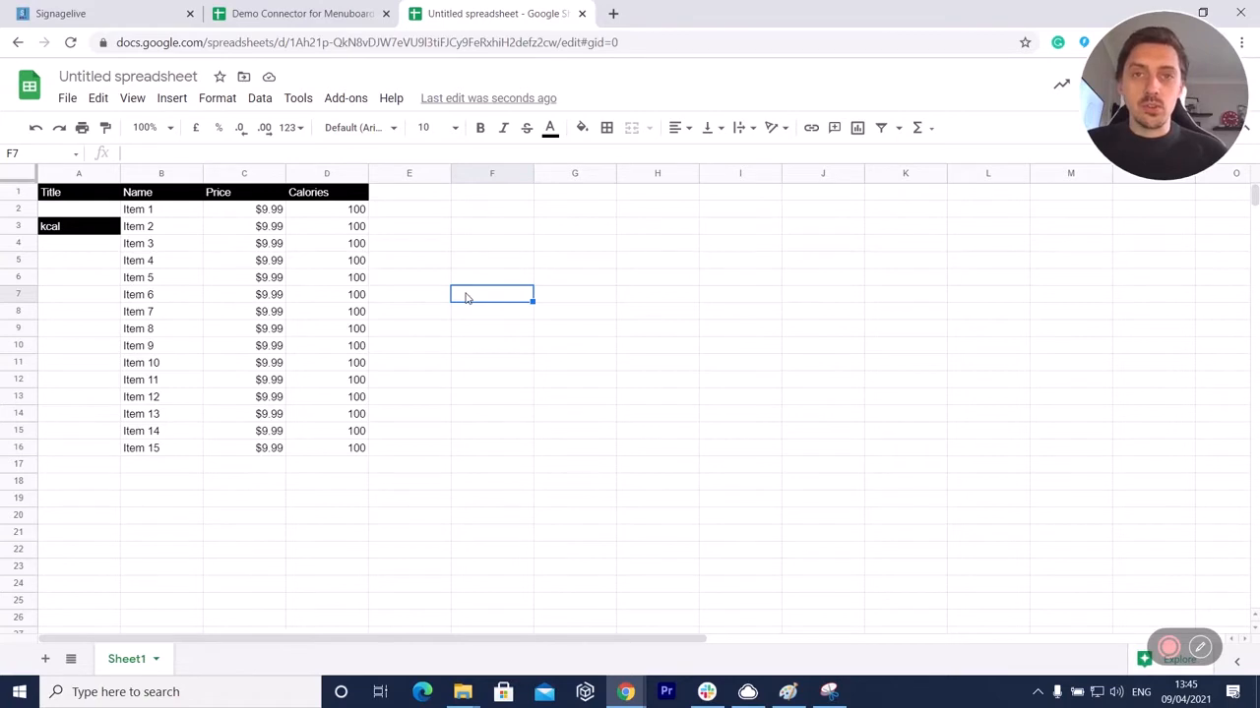
- Rename the new spreadsheet as "Menu example"
{"action": "left_click", "coordinate": [67, 98]}
{"action": "left_click", "coordinate": [128, 77]}
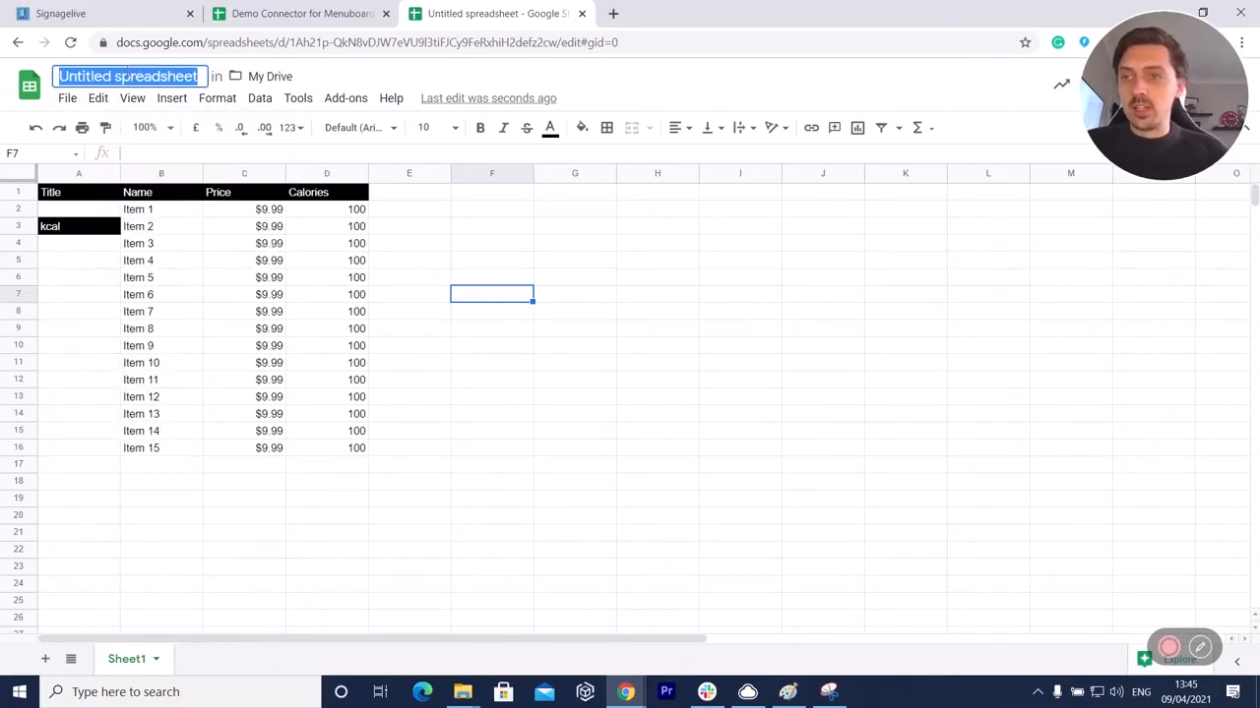
{"action": "type", "text": "Menu example"}
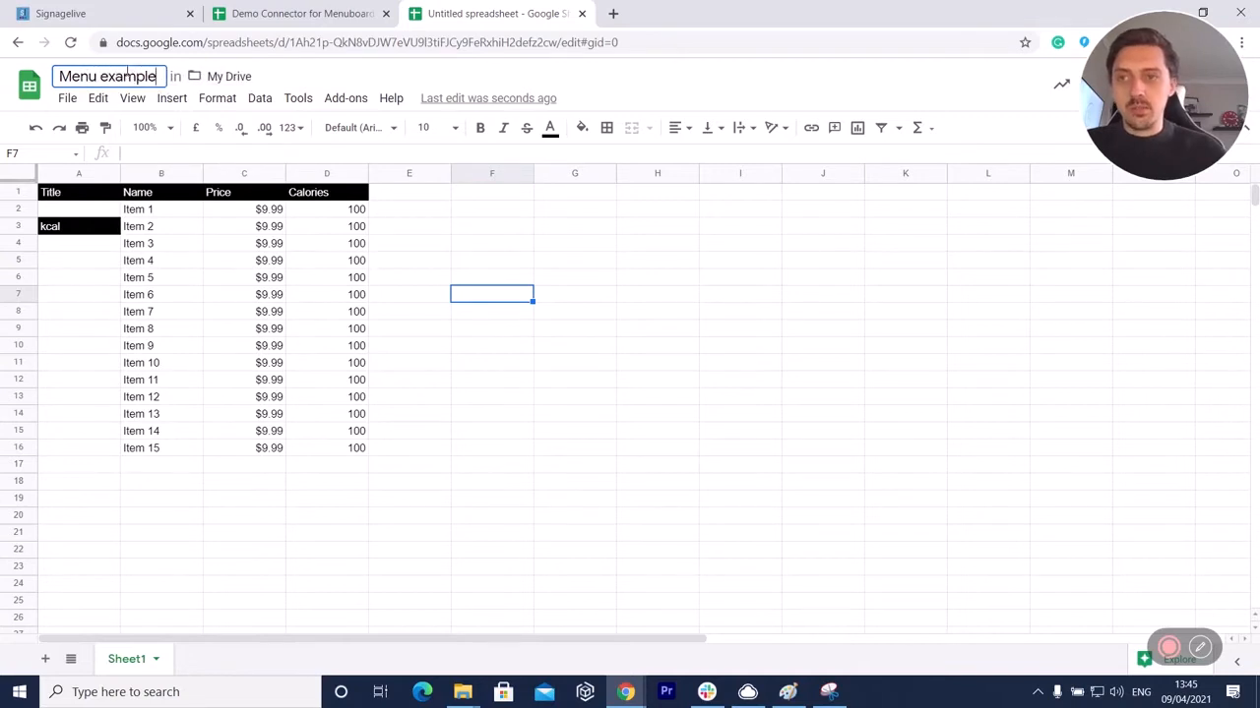
- Publish the entire spreadsheet to the web as a web page
{"action": "left_click", "coordinate": [67, 98]}
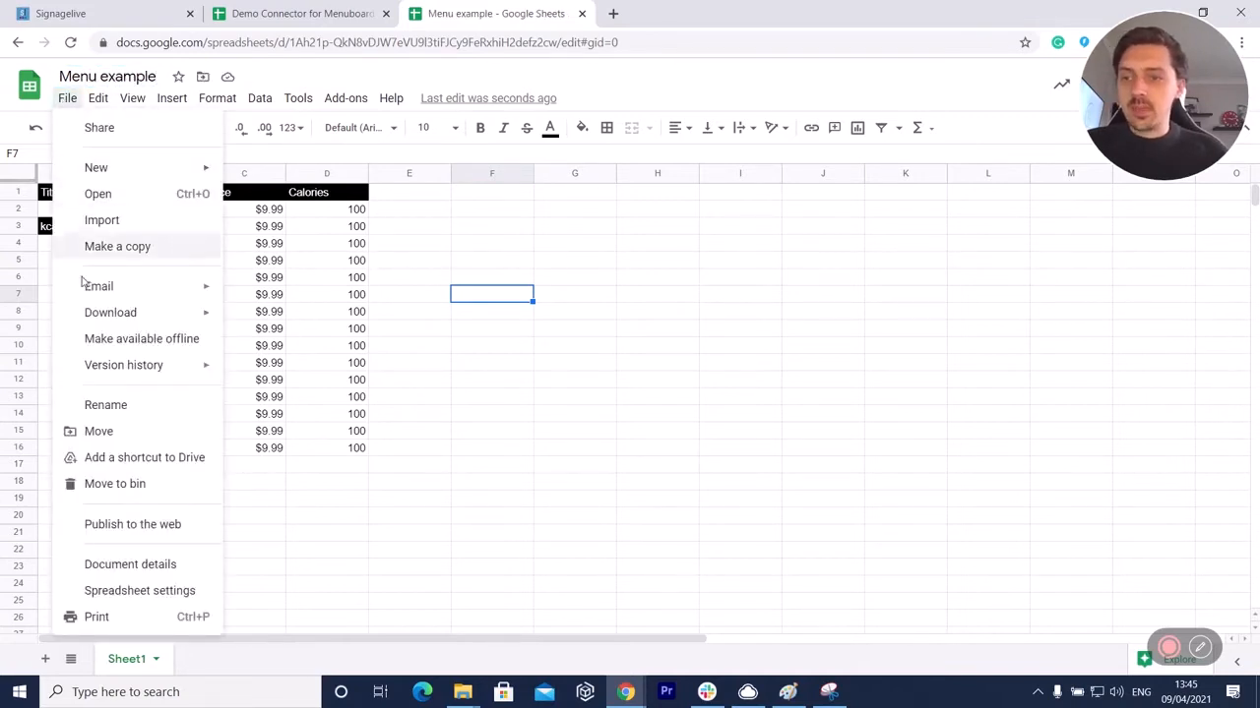
{"action": "left_click", "coordinate": [151, 529]}
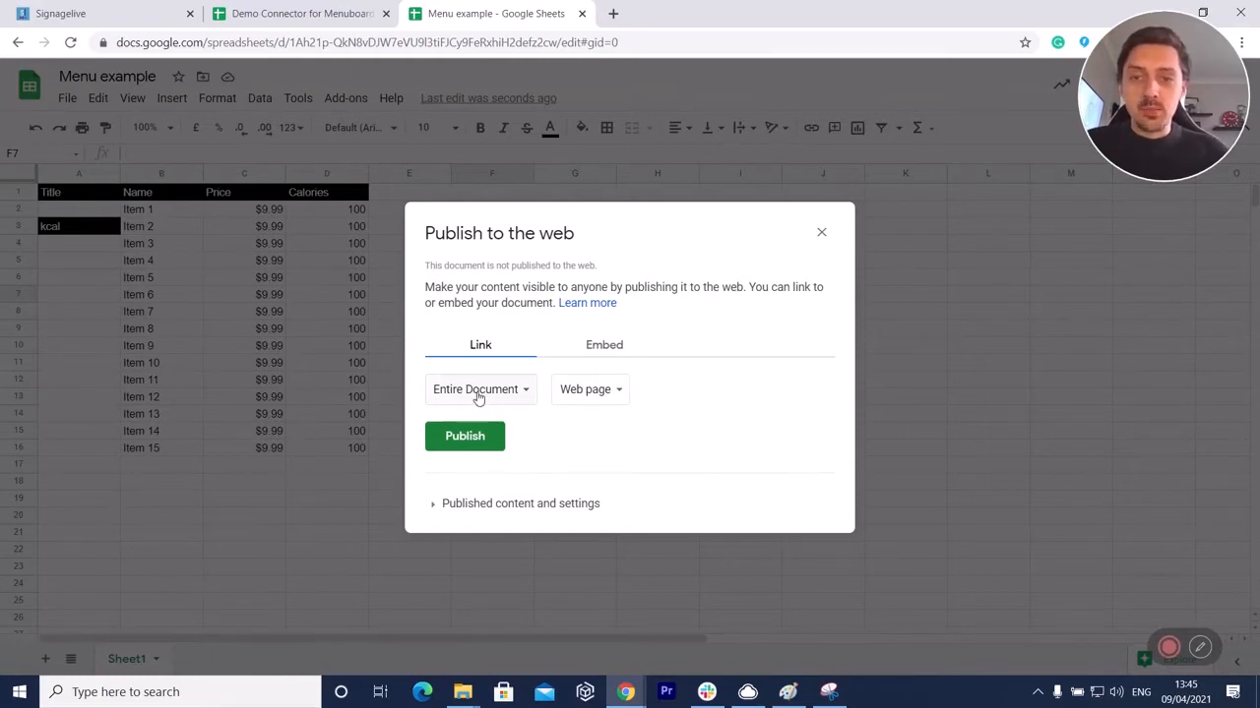
{"action": "left_click", "coordinate": [476, 443]}
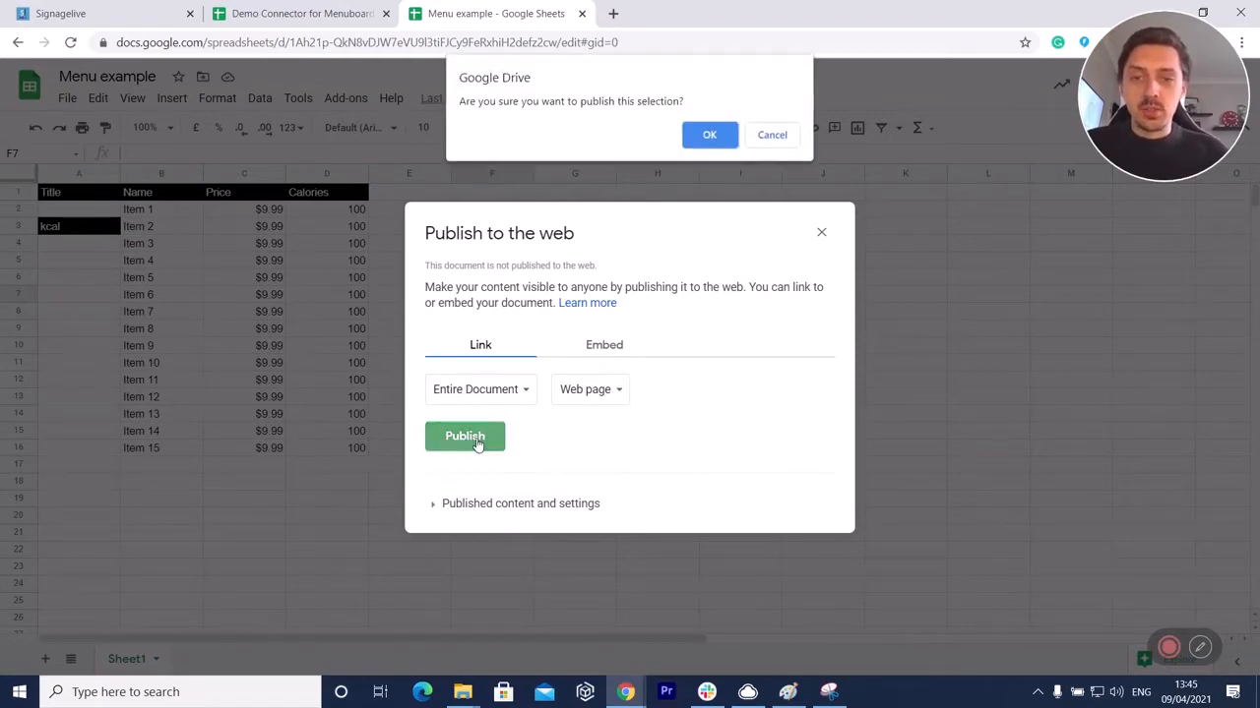
{"action": "left_click", "coordinate": [698, 136]}
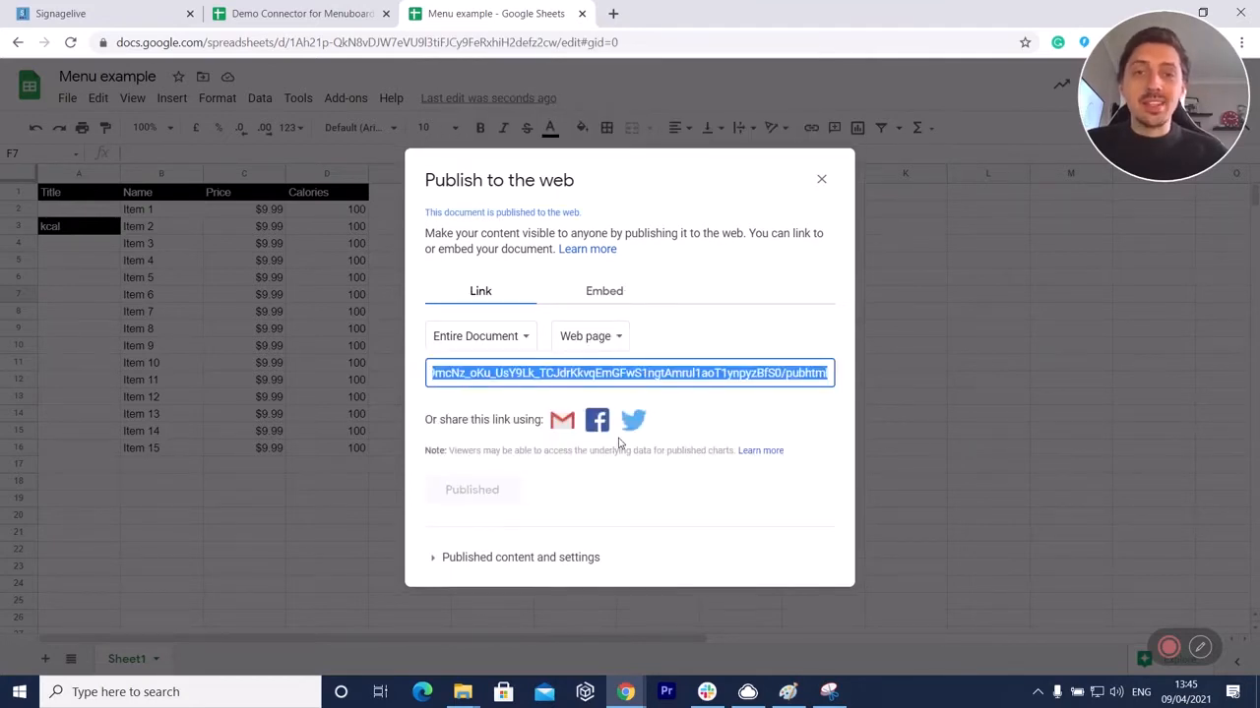
{"action": "left_click", "coordinate": [822, 179]}
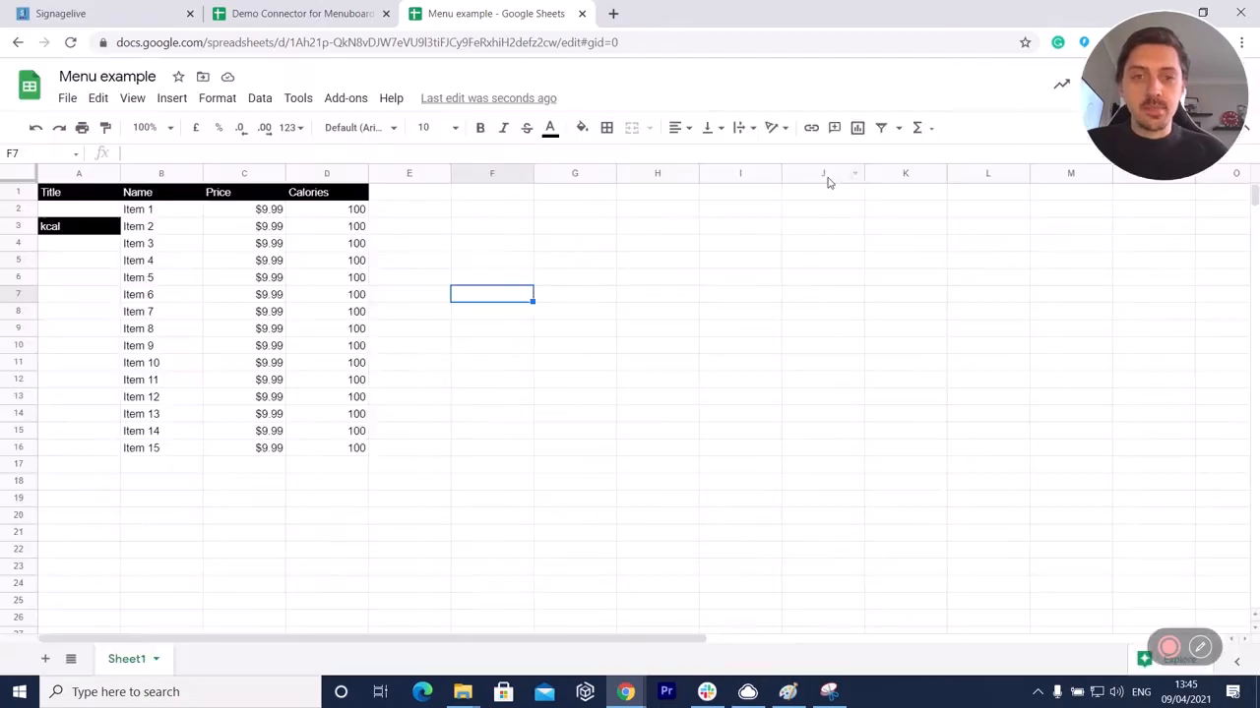
- Copy the menu spreadsheet's address, including gid=0, into the URL property of the playlist's Menuboards Transparent Version - GSheets widget in Signagelive
{"action": "left_click", "coordinate": [557, 46]}
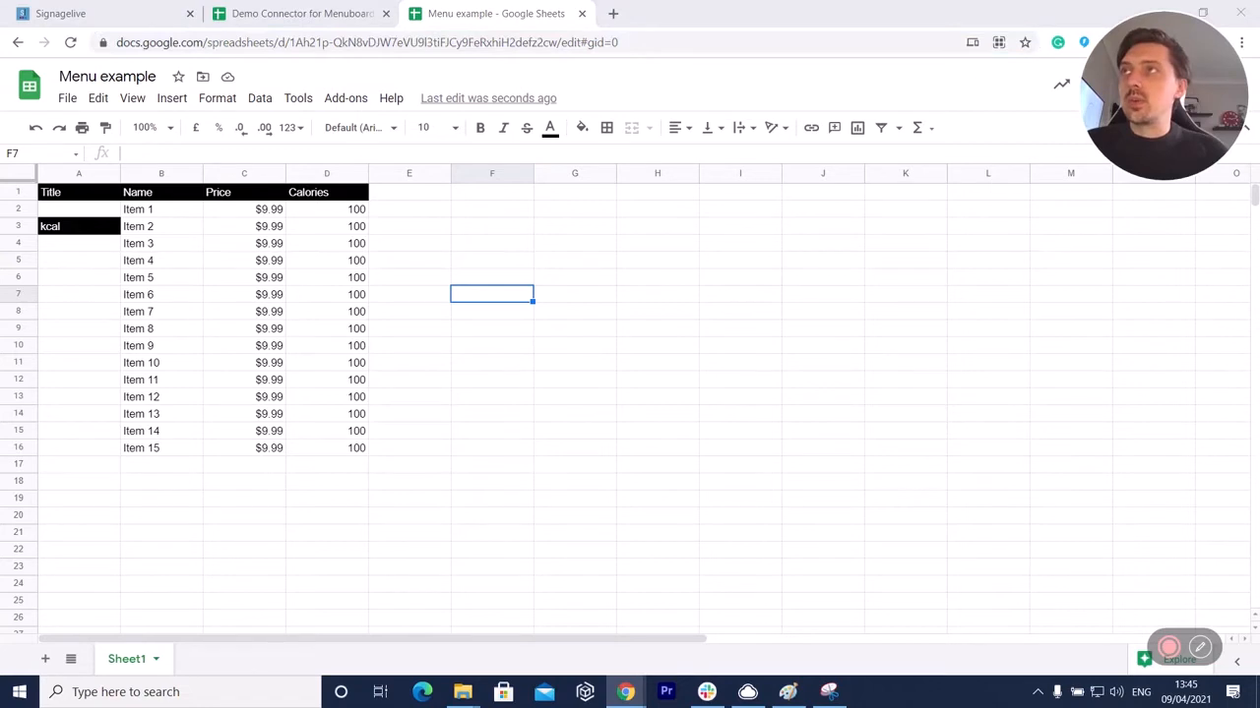
{"action": "left_click", "coordinate": [102, 8]}
{"action": "double_click", "coordinate": [915, 262]}
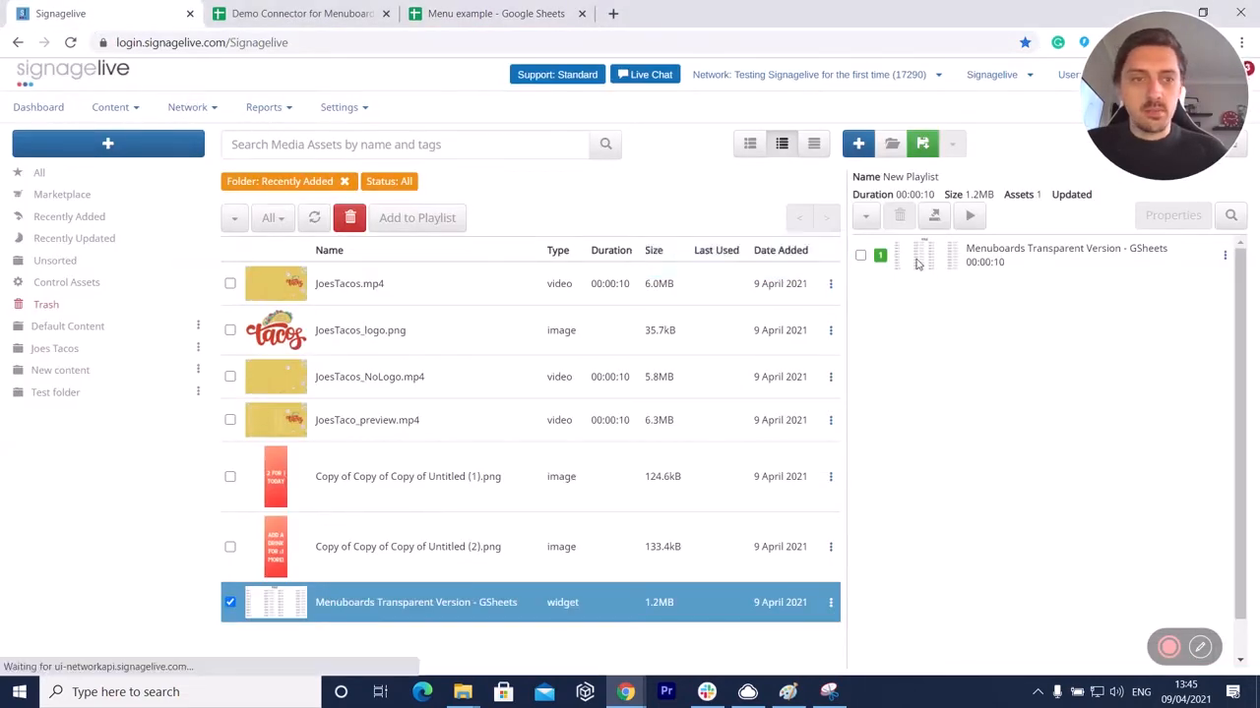
{"action": "left_click", "coordinate": [875, 259]}
{"action": "key", "text": "ctrl+v"}
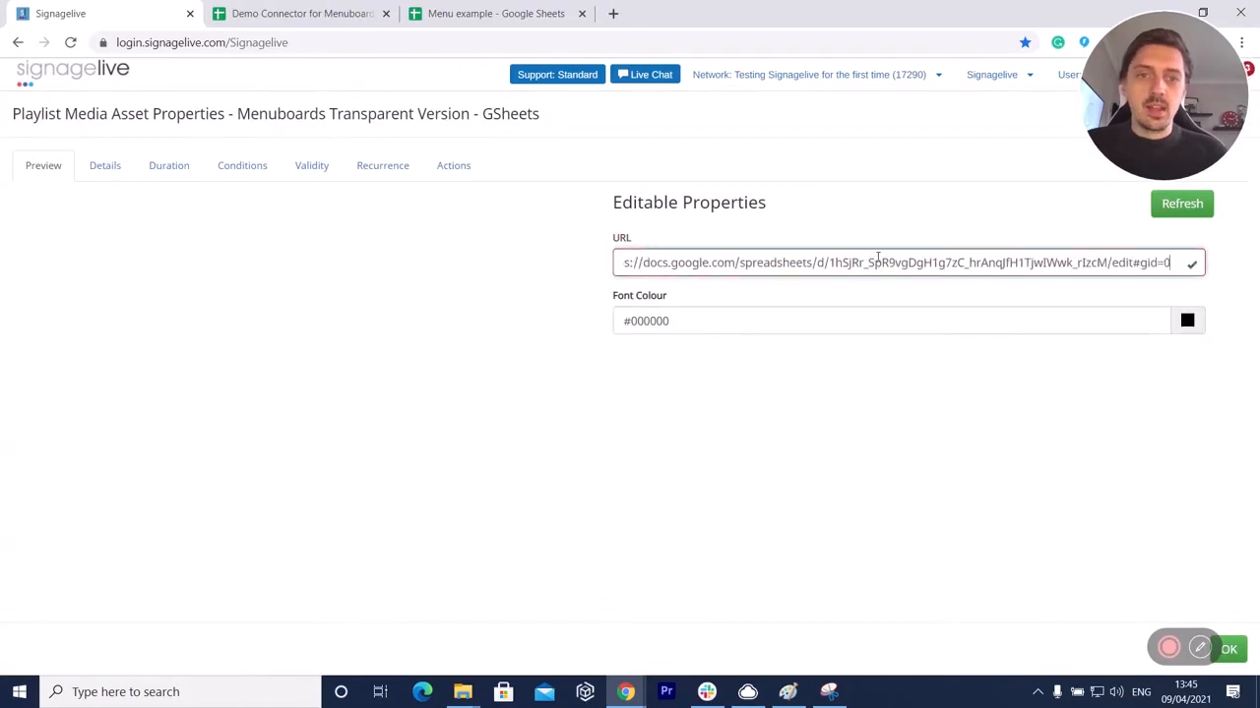
- Refresh the menuboard preview with the linked sheet and save the playlist asset's properties
{"action": "left_click", "coordinate": [1181, 203]}
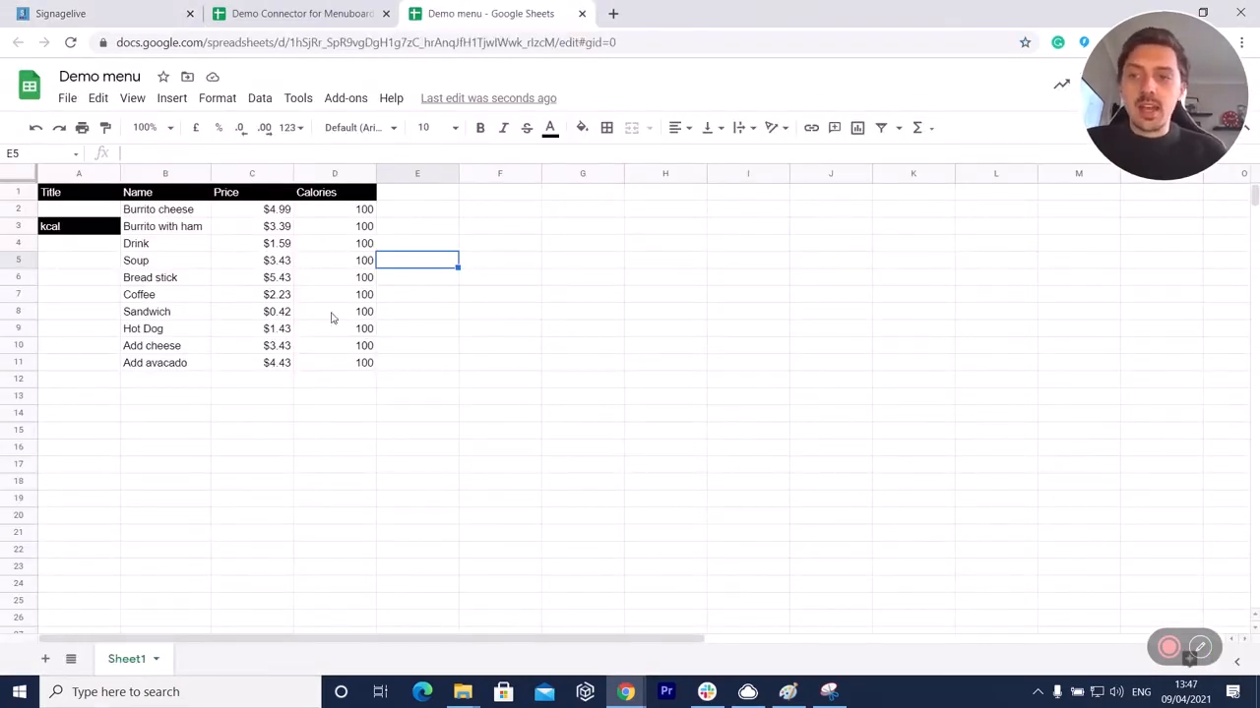
{"action": "left_click", "coordinate": [148, 14]}
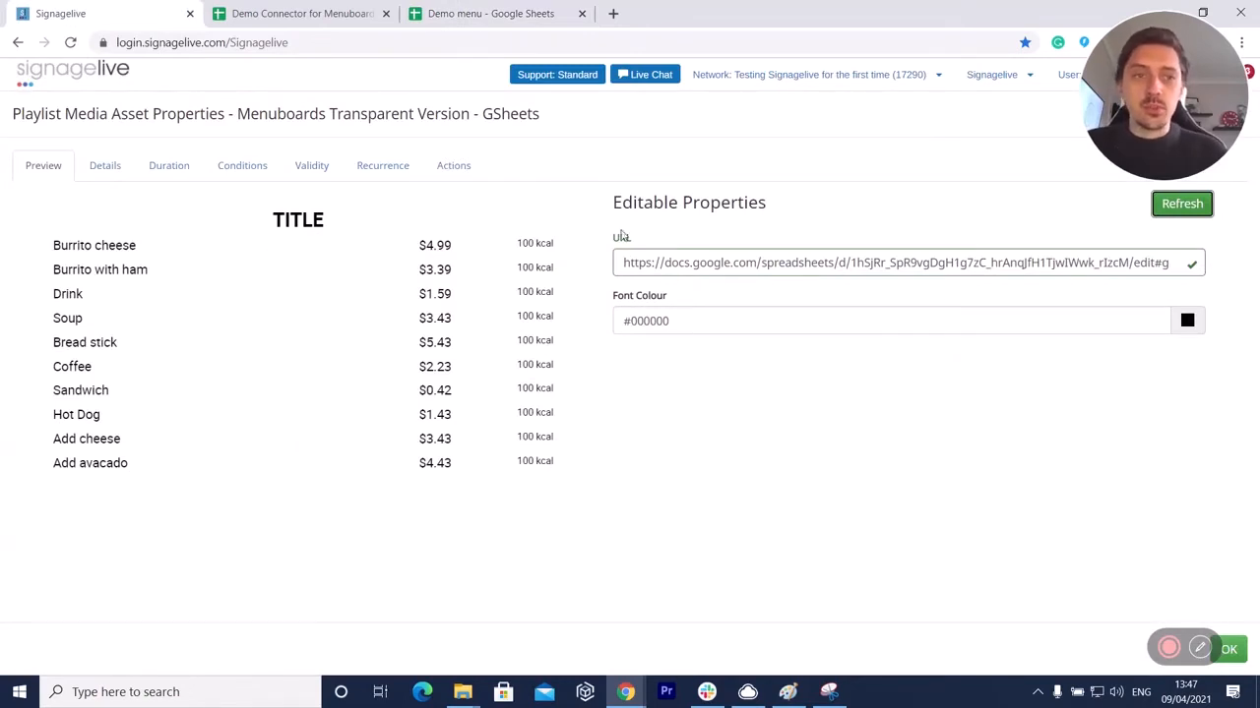
{"action": "left_click", "coordinate": [1230, 651]}
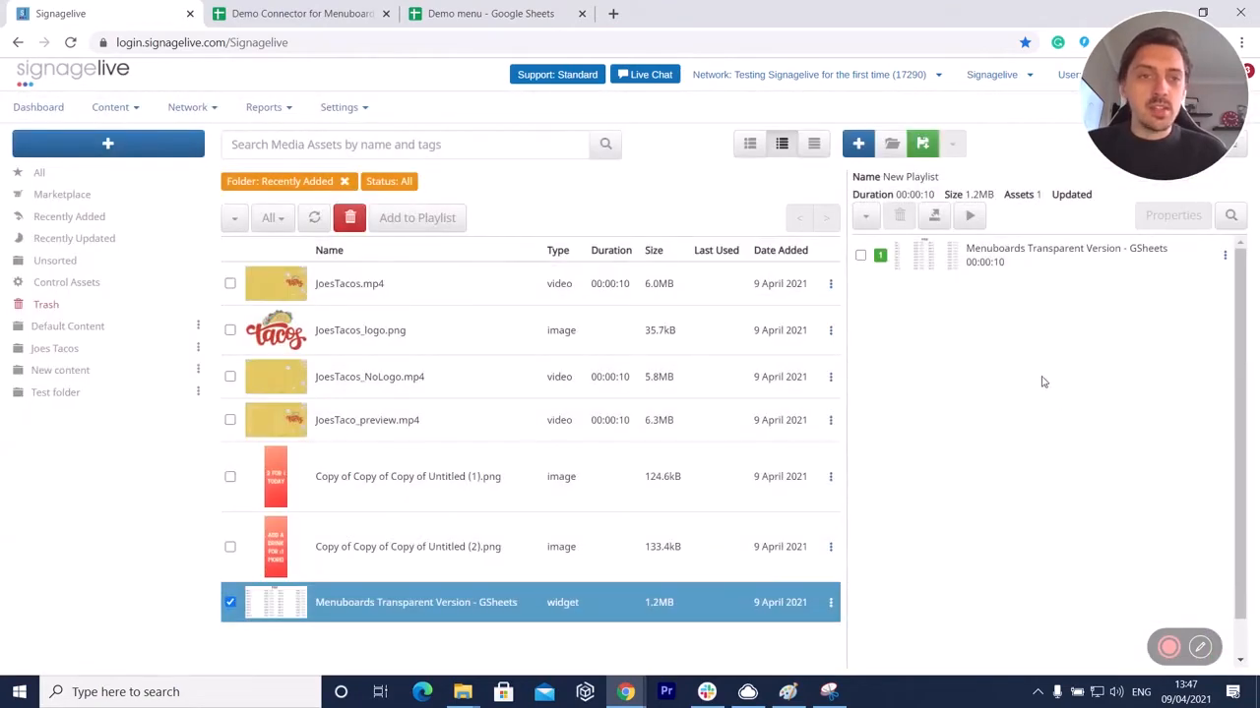
- Save the playlist containing the menuboard widget as "Menu overlay" and return to playlist editing
{"action": "left_click", "coordinate": [922, 144]}
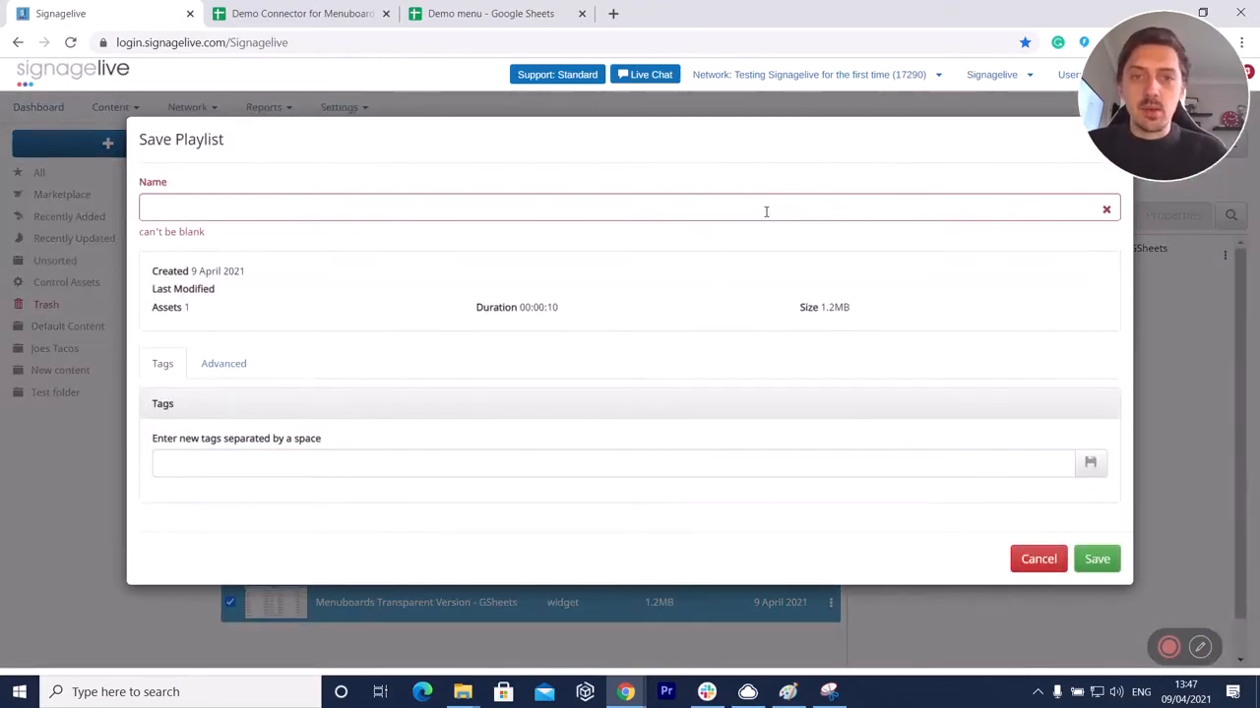
{"action": "left_click", "coordinate": [765, 212]}
{"action": "type", "text": "Menu over"}
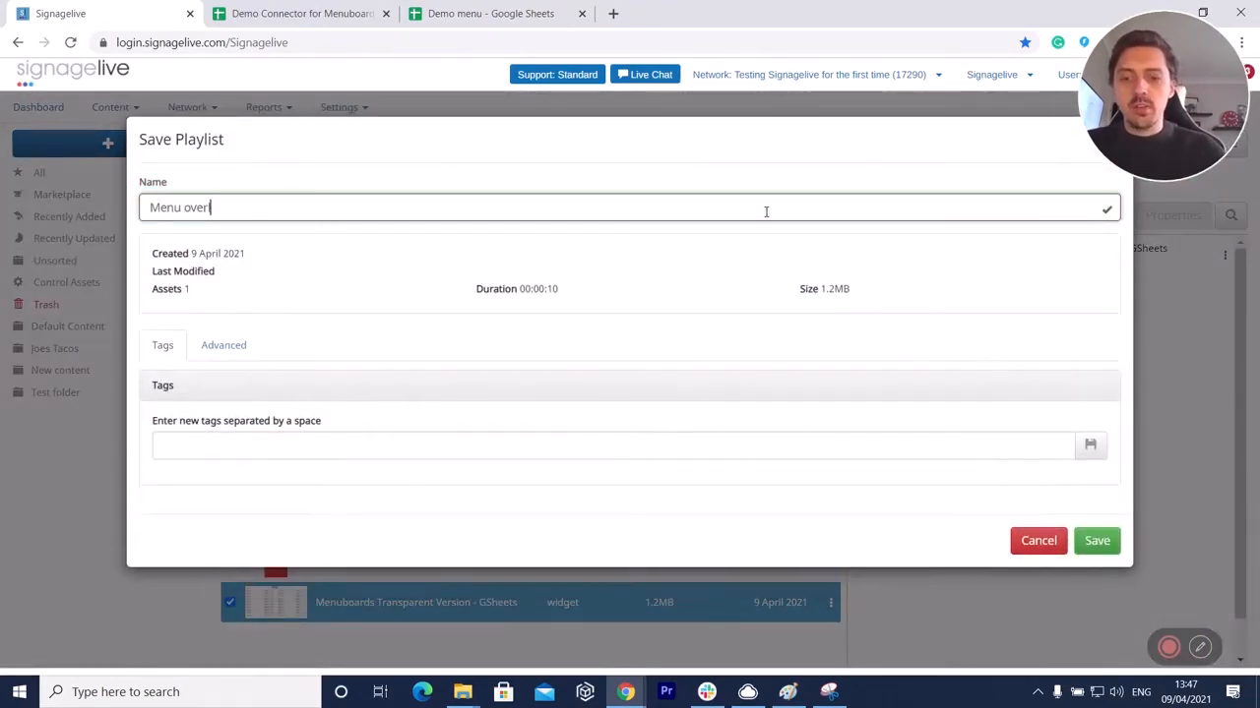
{"action": "type", "text": "lay"}
{"action": "left_click", "coordinate": [1098, 541]}
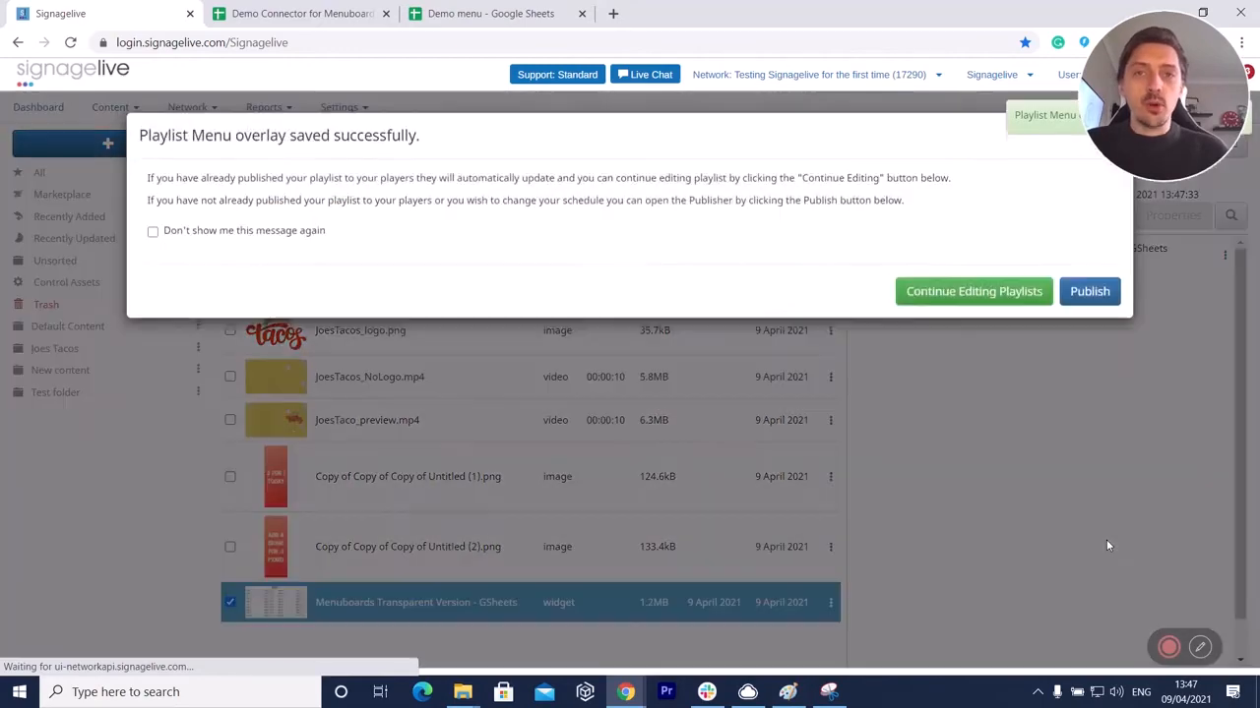
{"action": "left_click", "coordinate": [1000, 294]}
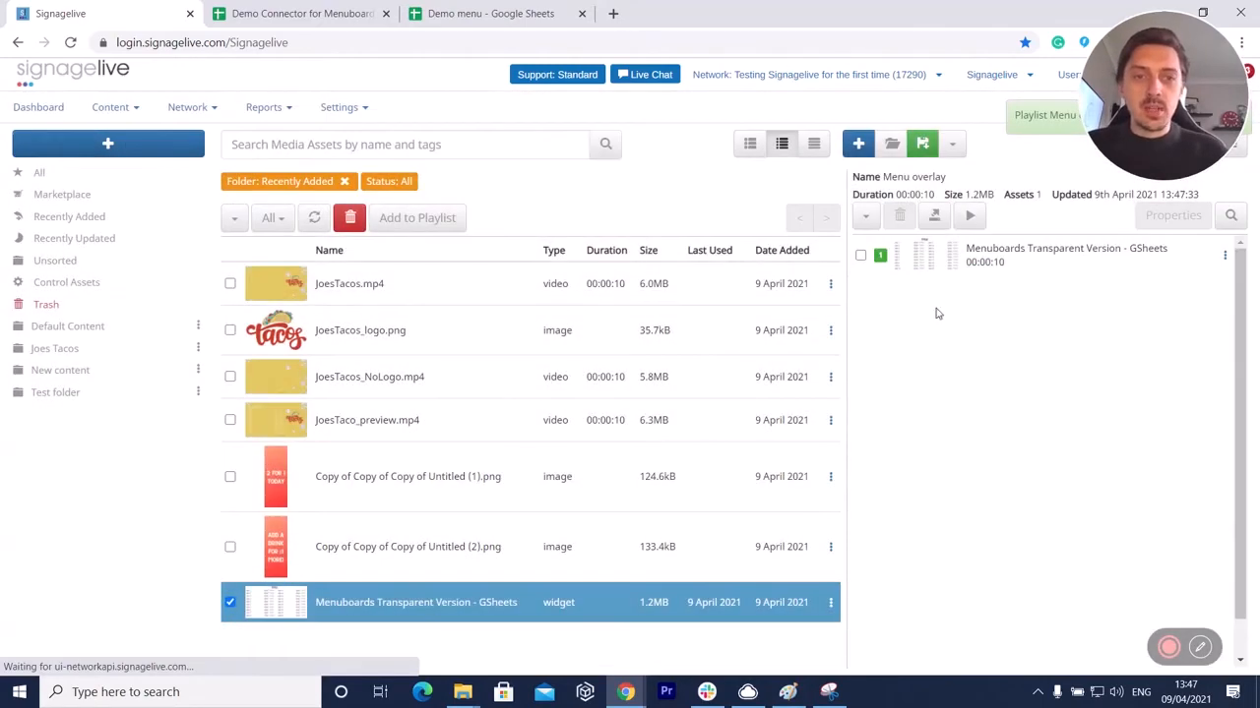
- Start a new empty playlist and briefly play the preview of the JoesTacos.mp4 video
{"action": "left_click", "coordinate": [857, 143]}
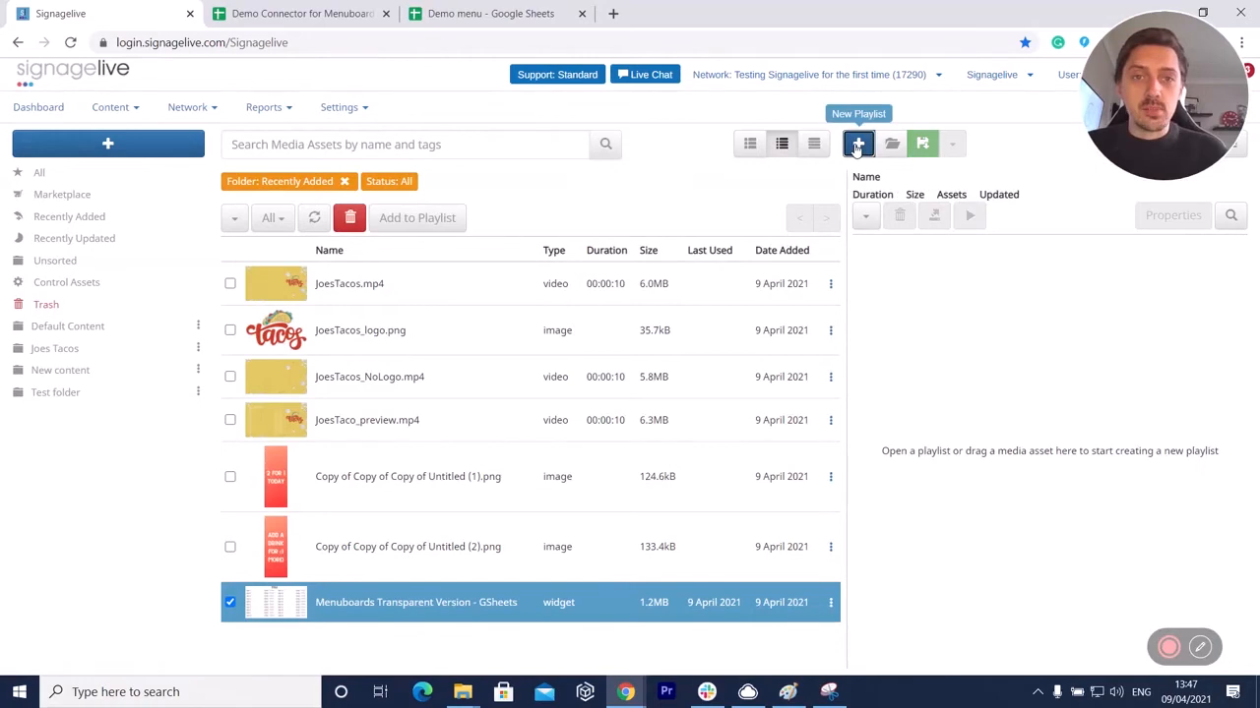
{"action": "double_click", "coordinate": [428, 281]}
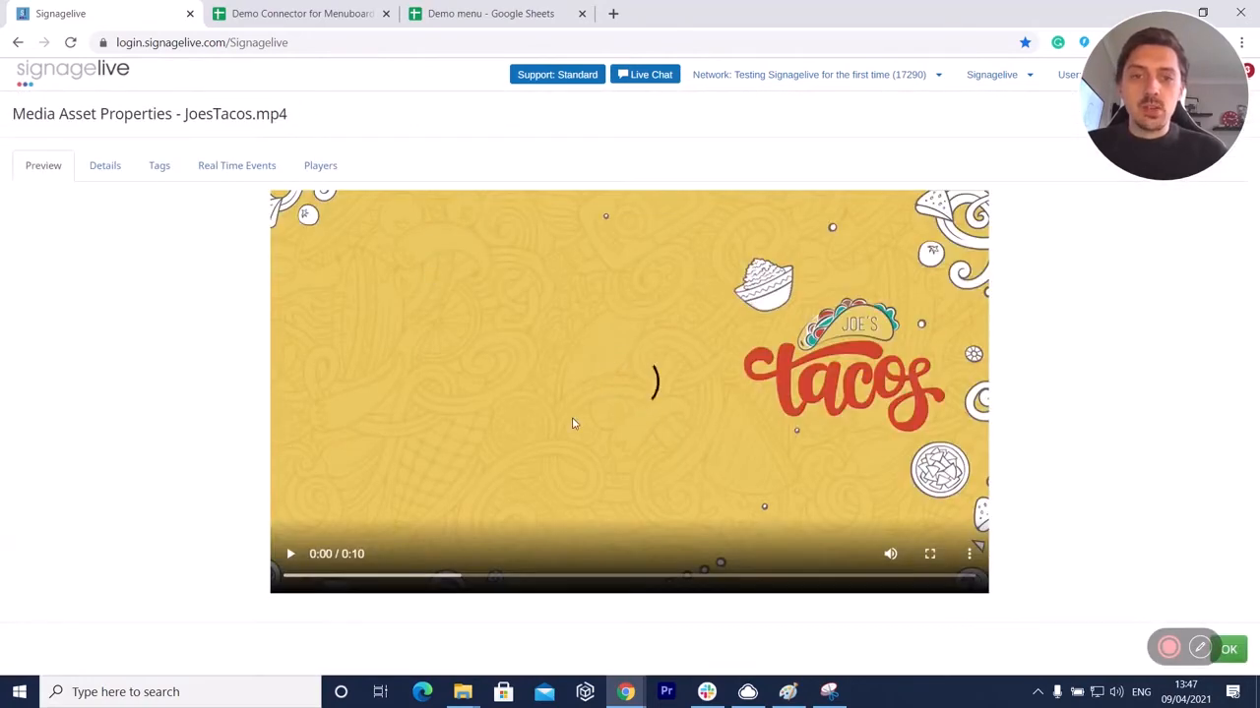
{"action": "left_click", "coordinate": [289, 554]}
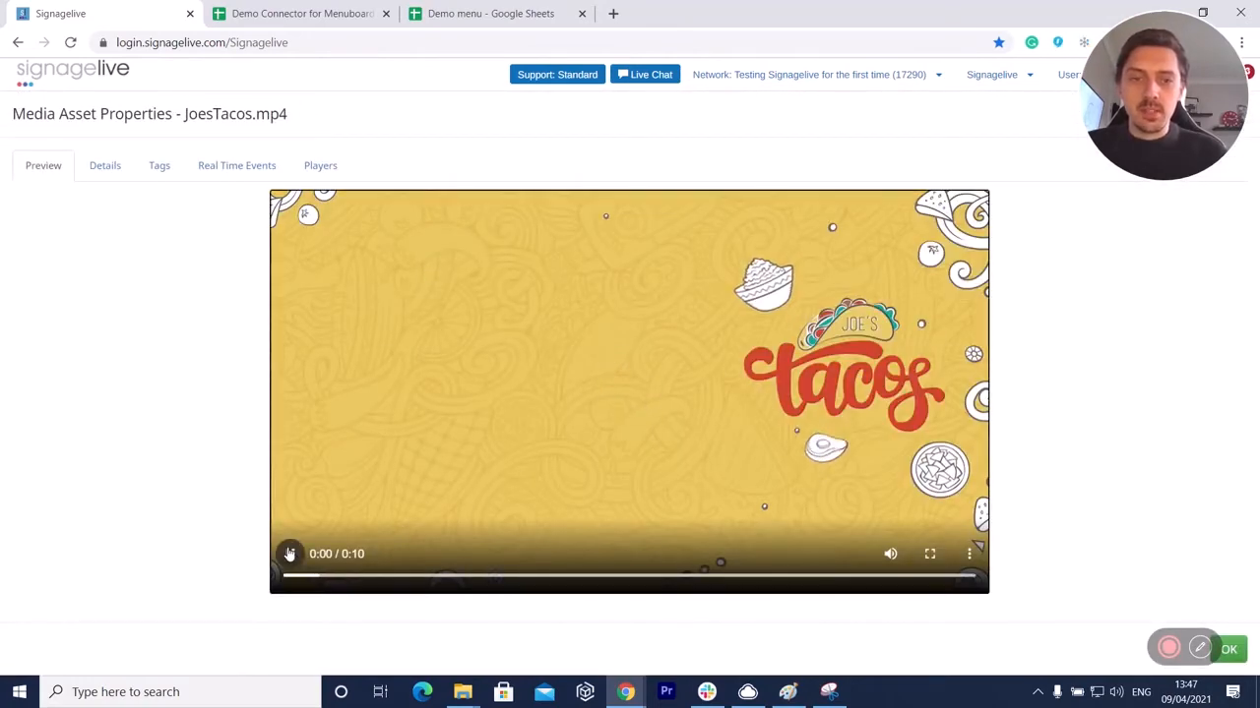
{"action": "left_click", "coordinate": [288, 553]}
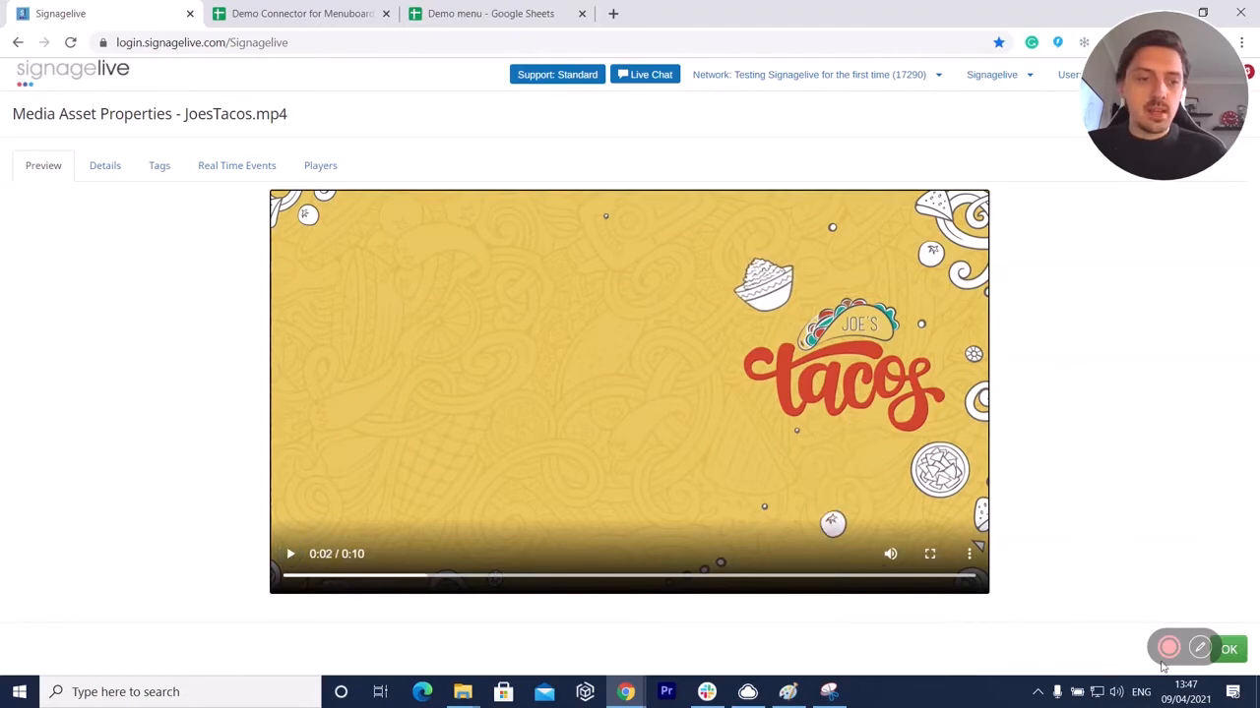
{"action": "left_click", "coordinate": [1230, 651]}
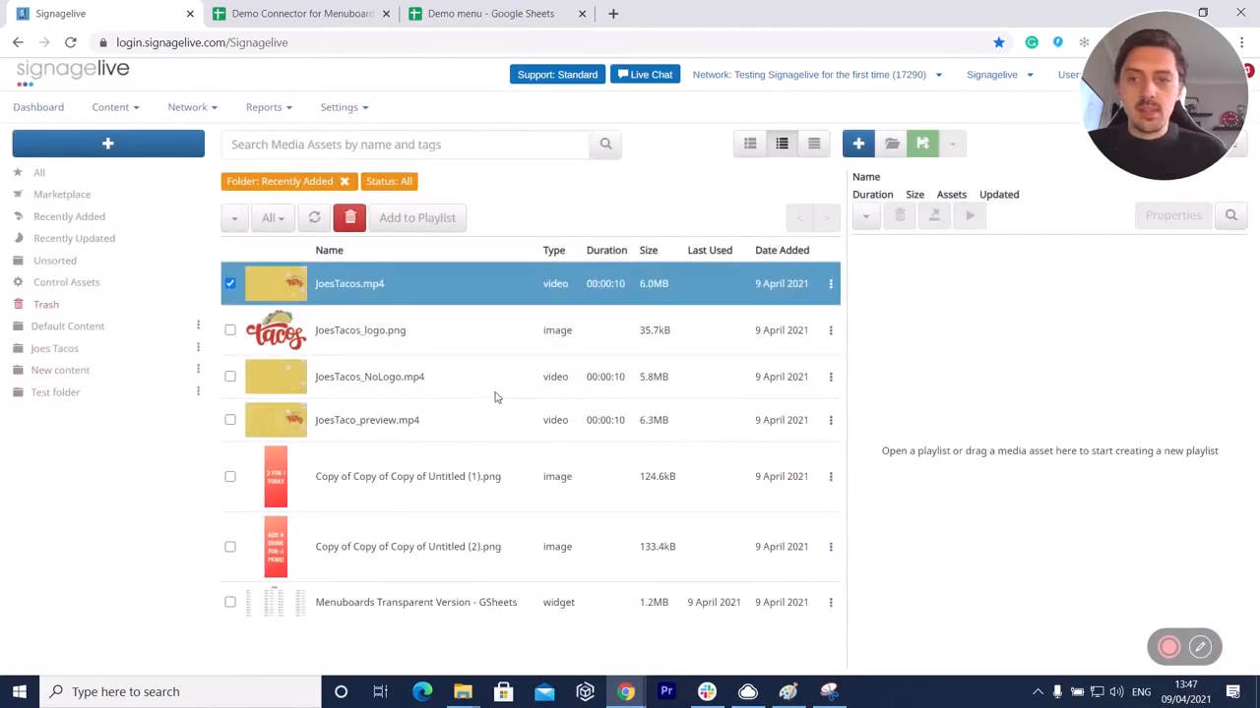
- Add JoesTacos.mp4 to the new playlist, save it as "Menu background" and continue editing playlists
{"action": "left_click_drag", "start_coordinate": [371, 286], "coordinate": [964, 315]}
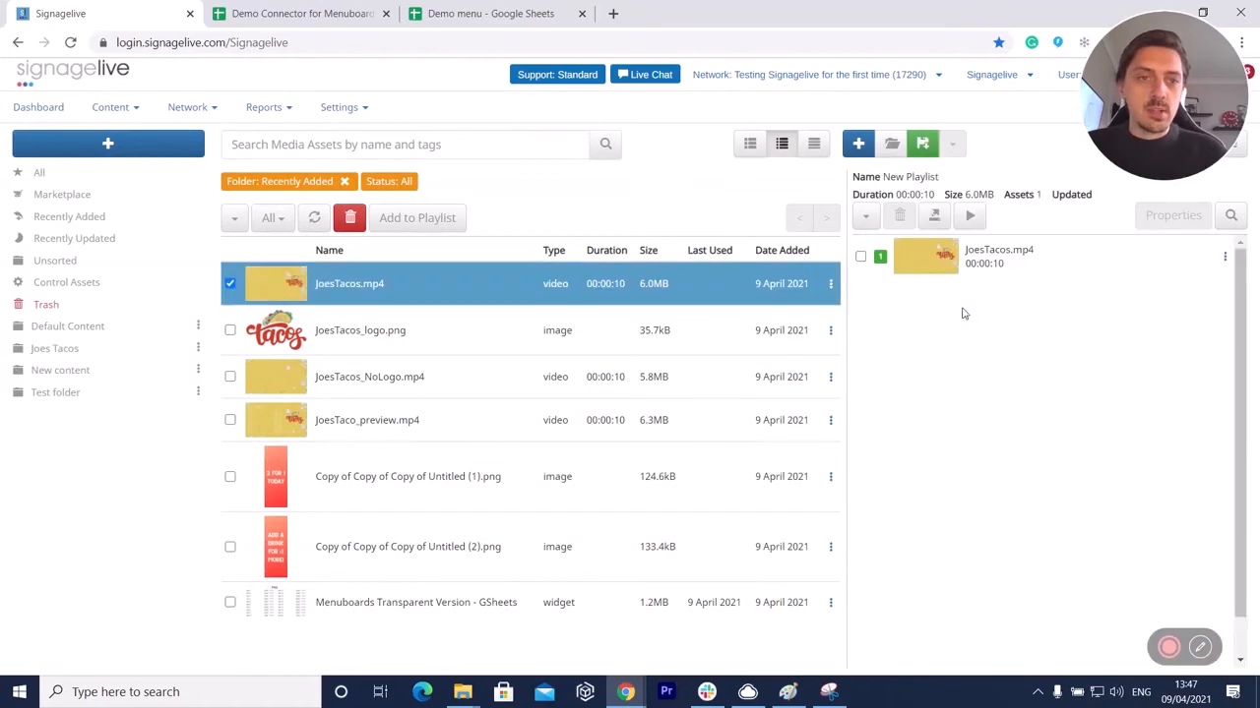
{"action": "left_click", "coordinate": [922, 144]}
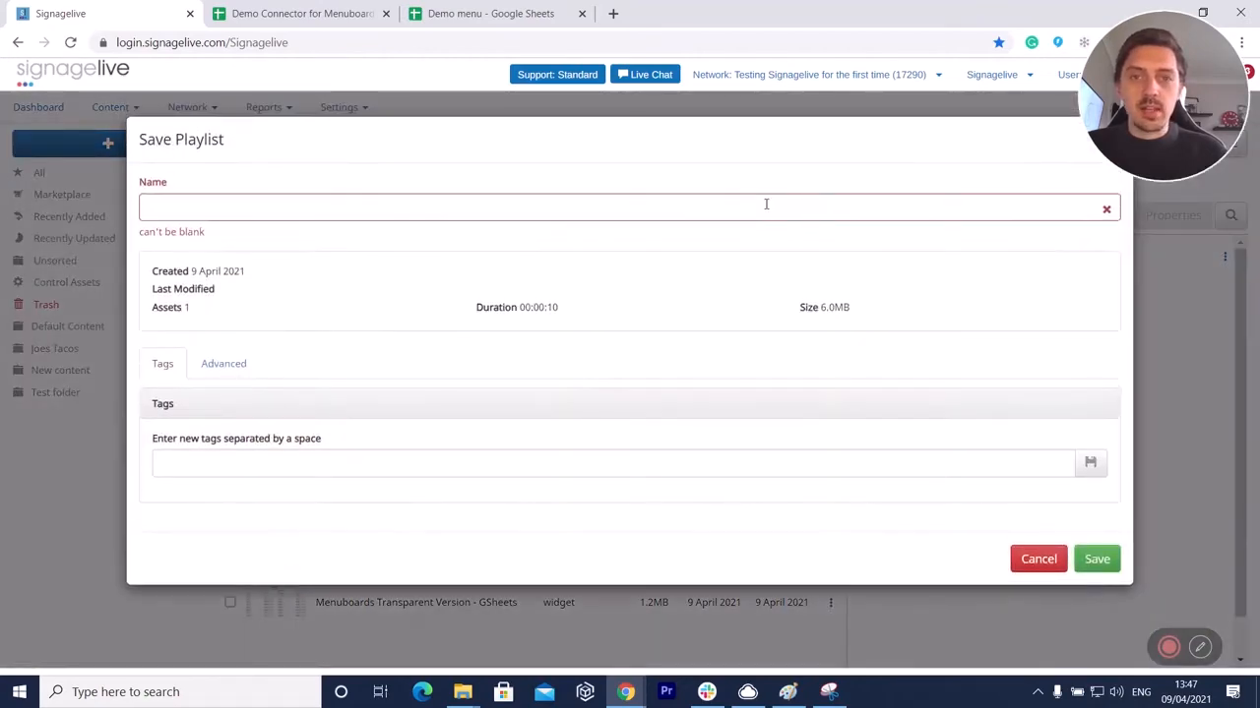
{"action": "type", "text": "Menu back"}
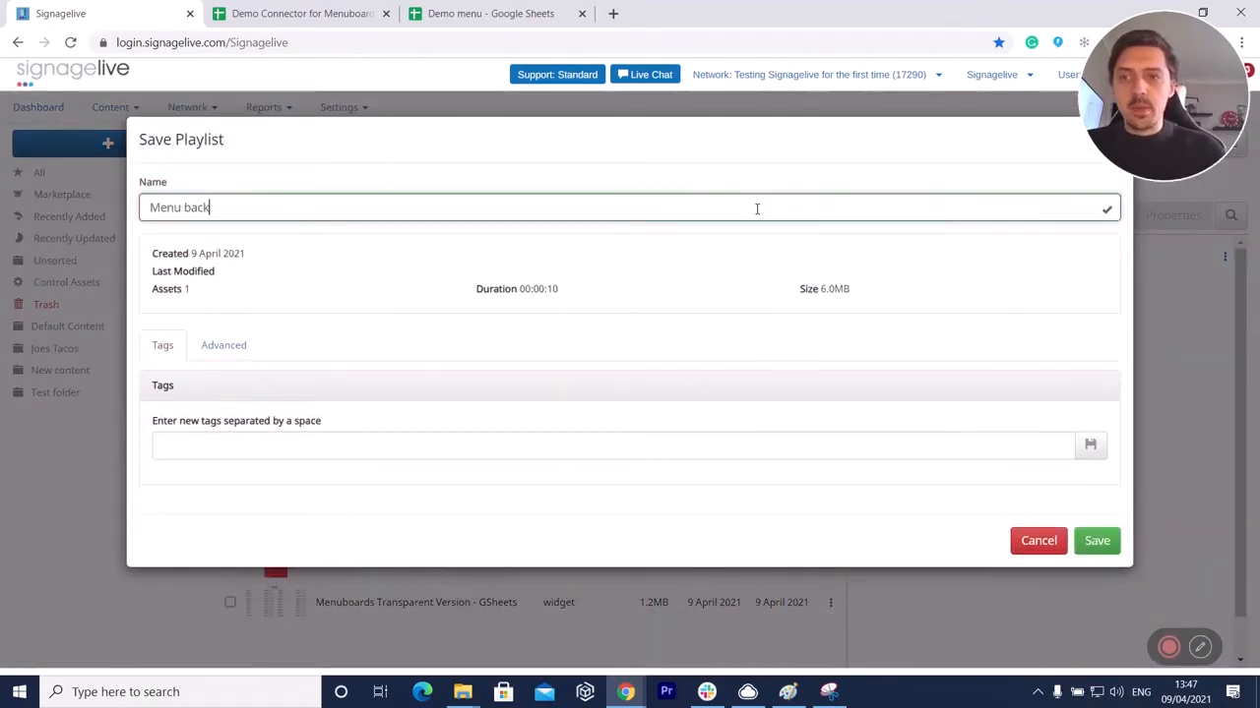
{"action": "type", "text": "ground"}
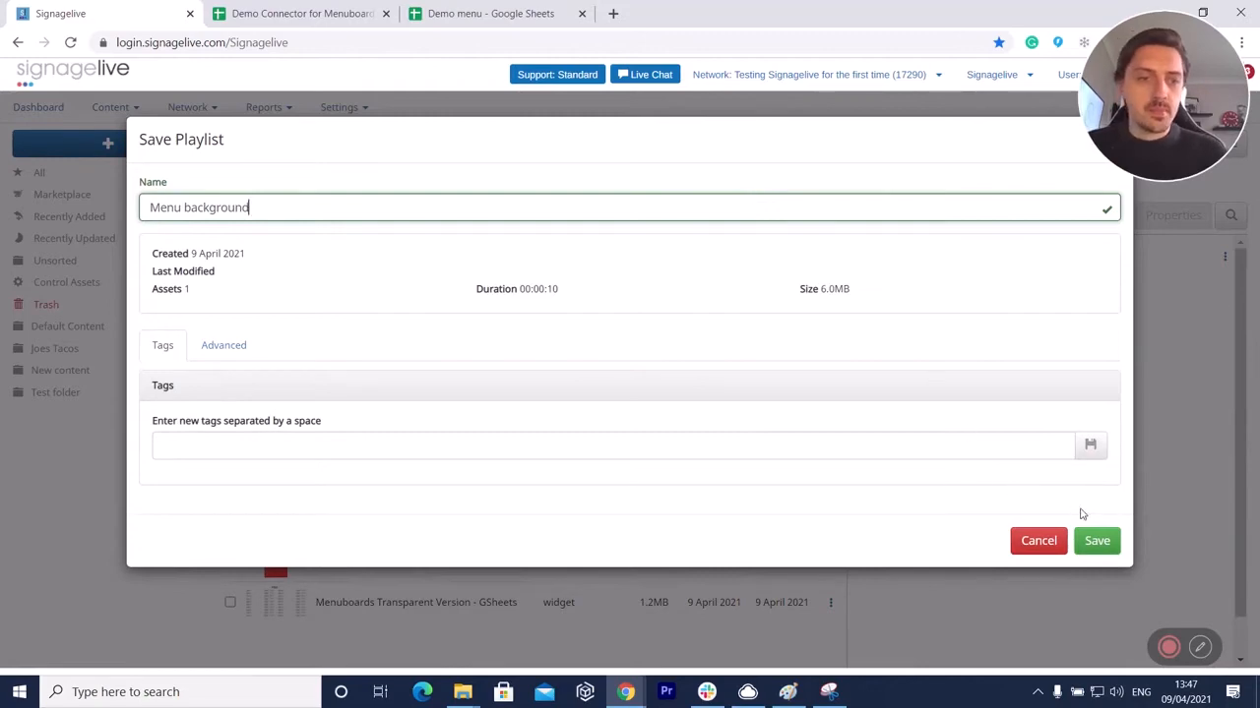
{"action": "left_click", "coordinate": [1097, 540]}
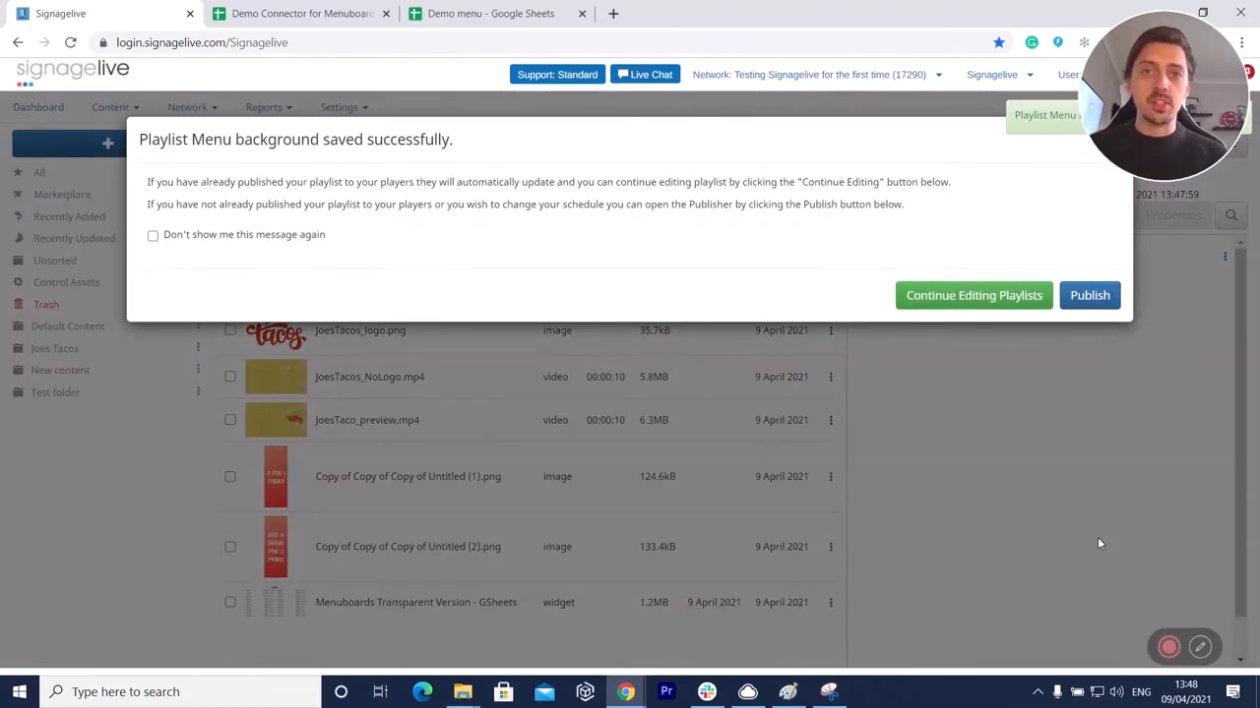
{"action": "left_click", "coordinate": [1009, 301]}
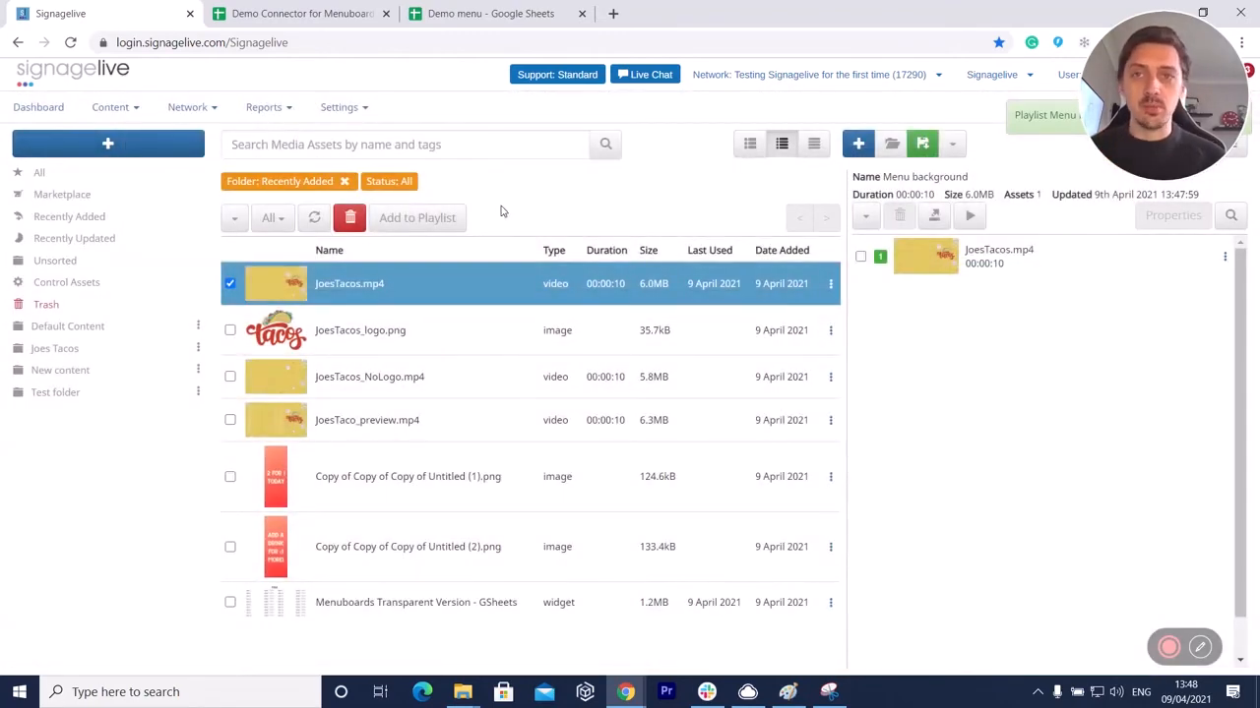
- Create a new blank layout
{"action": "left_click", "coordinate": [139, 108]}
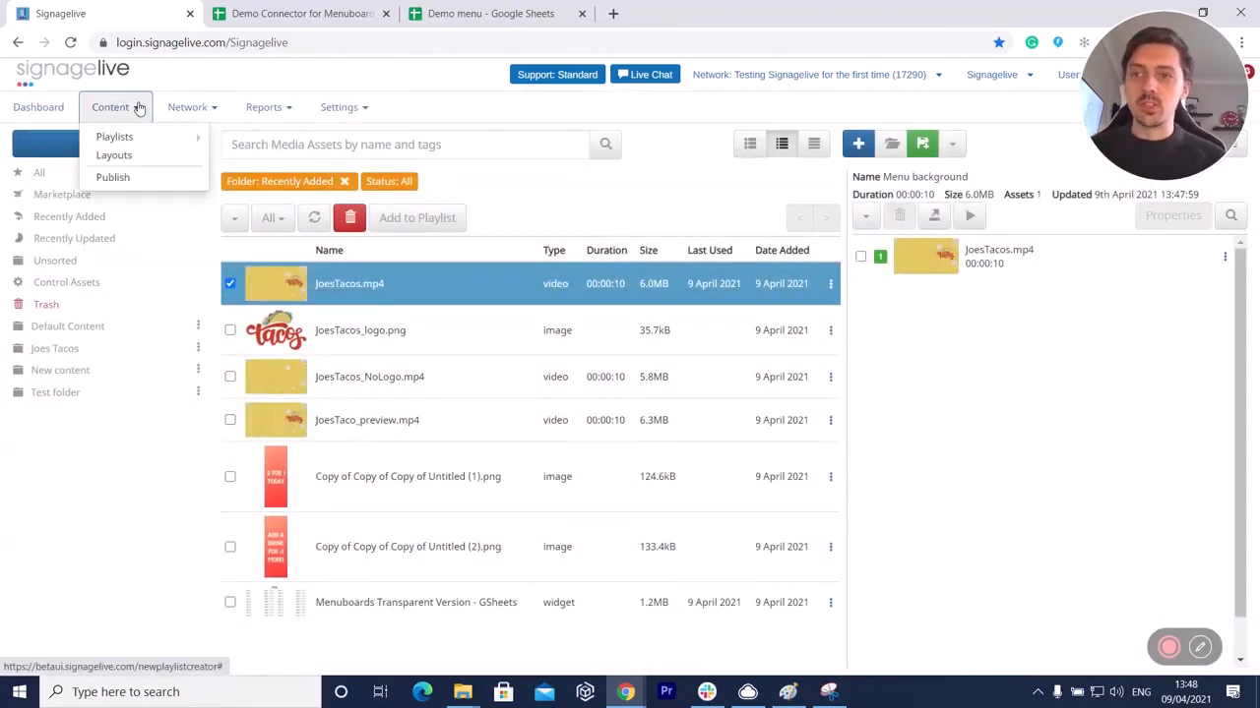
{"action": "left_click", "coordinate": [136, 157]}
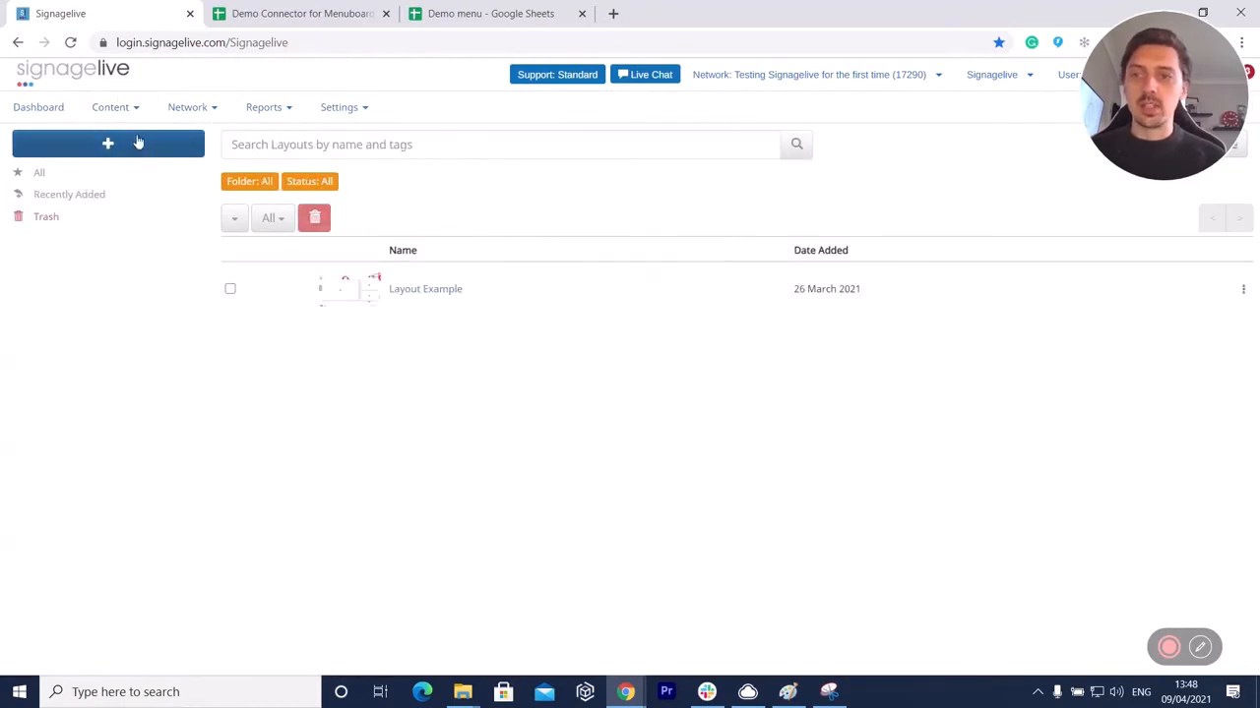
{"action": "left_click", "coordinate": [139, 143]}
{"action": "left_click", "coordinate": [103, 188]}
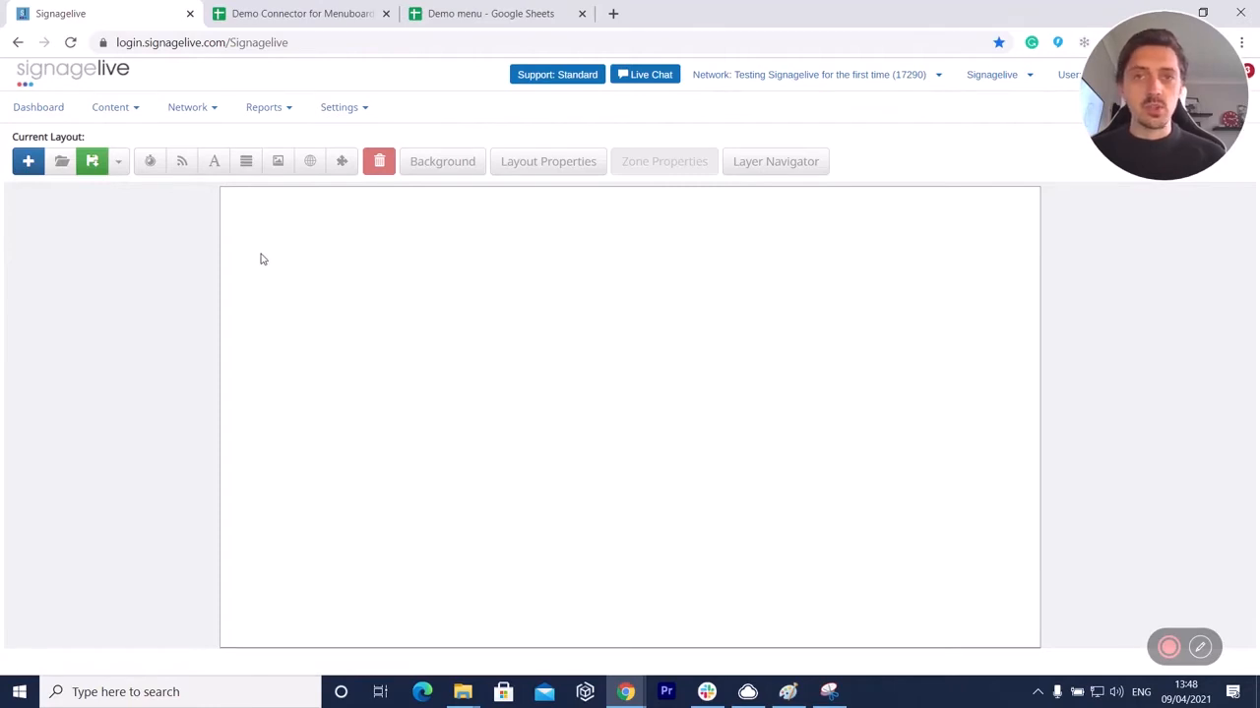
- Add a scheduleable zone to the layout and enlarge it from the upper-left corner to fill the whole canvas
{"action": "left_click", "coordinate": [151, 163]}
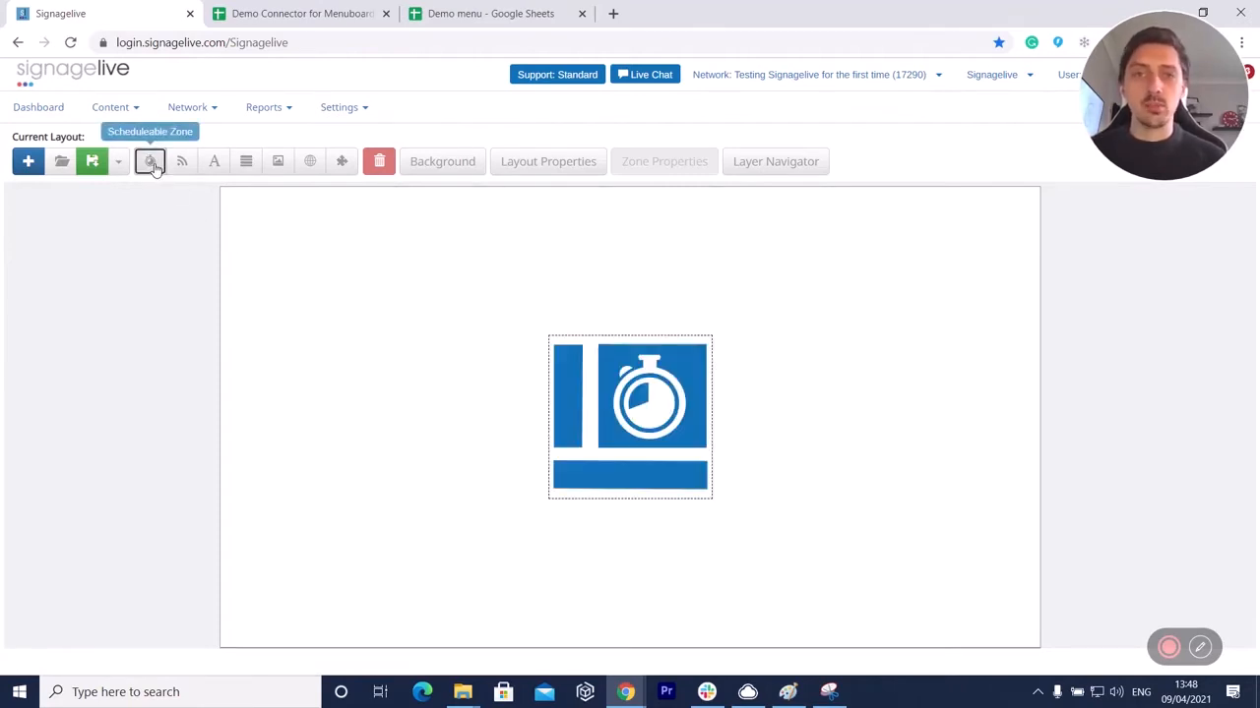
{"action": "left_click", "coordinate": [657, 411]}
{"action": "left_click_drag", "start_coordinate": [657, 412], "coordinate": [327, 273]}
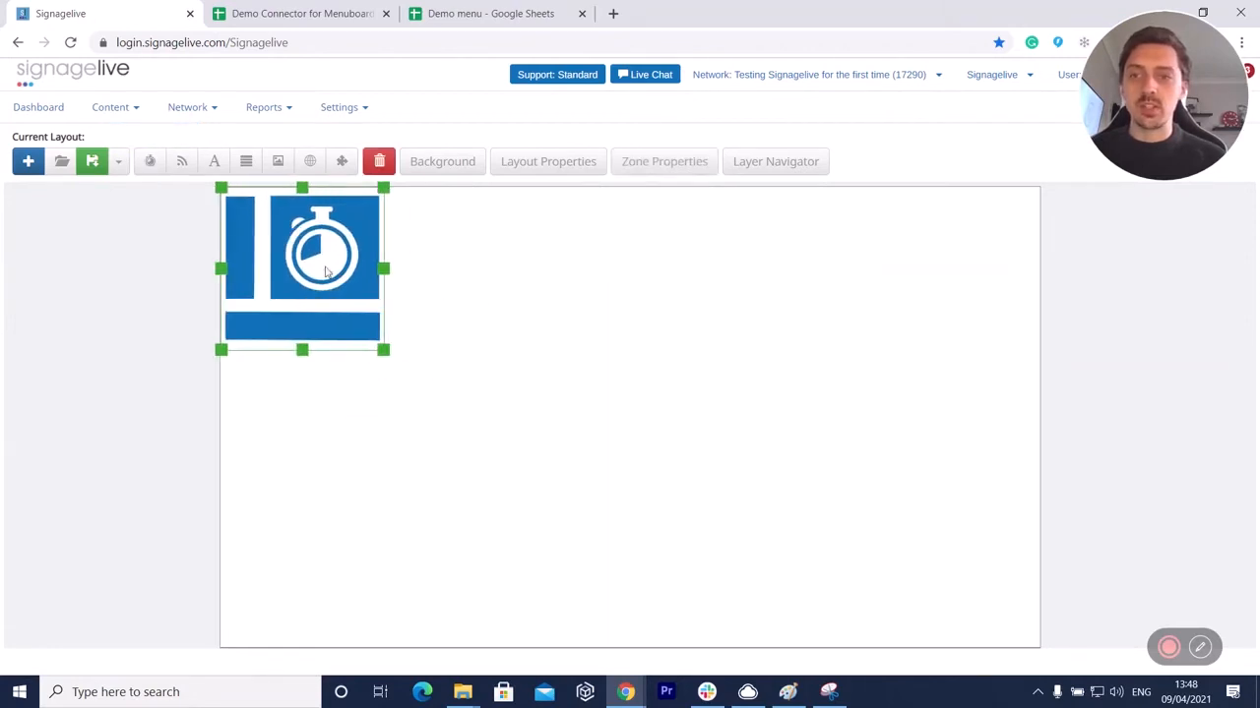
{"action": "left_click_drag", "start_coordinate": [383, 350], "coordinate": [1038, 643]}
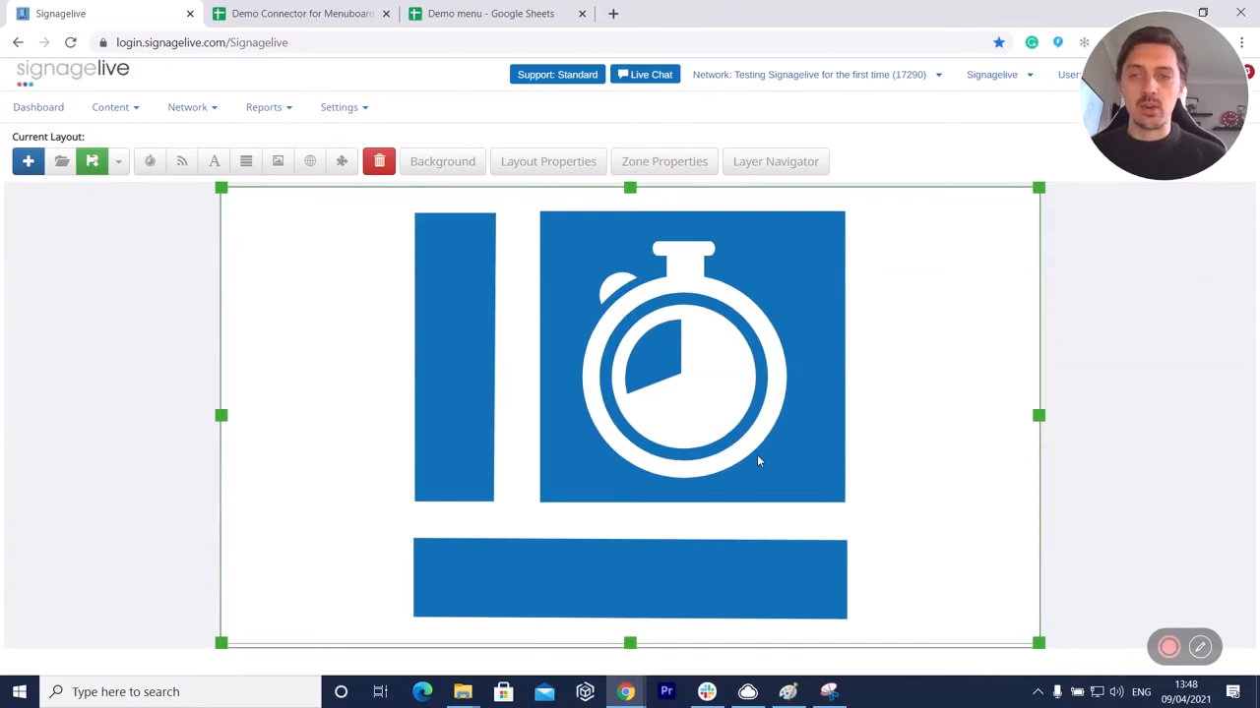
- Add a second scheduleable zone over the first, covering about three quarters of the canvas width and leaving the layout's right side free
{"action": "left_click", "coordinate": [150, 161]}
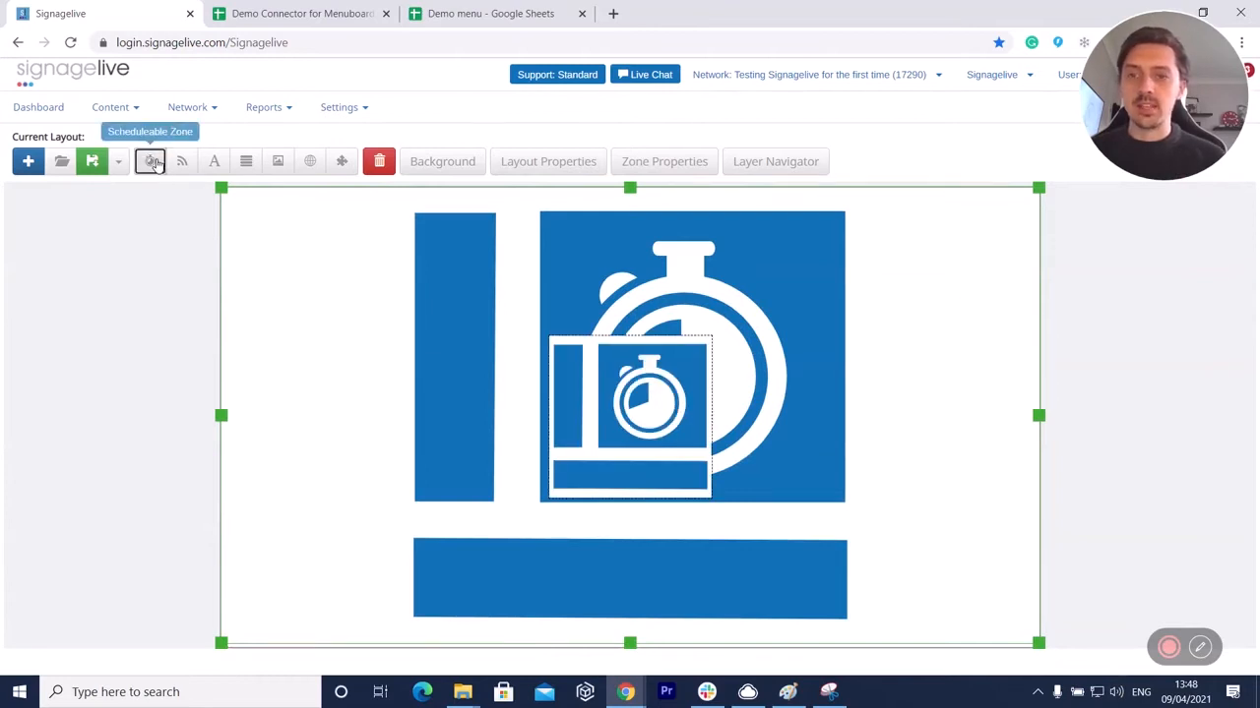
{"action": "left_click_drag", "start_coordinate": [595, 390], "coordinate": [283, 282]}
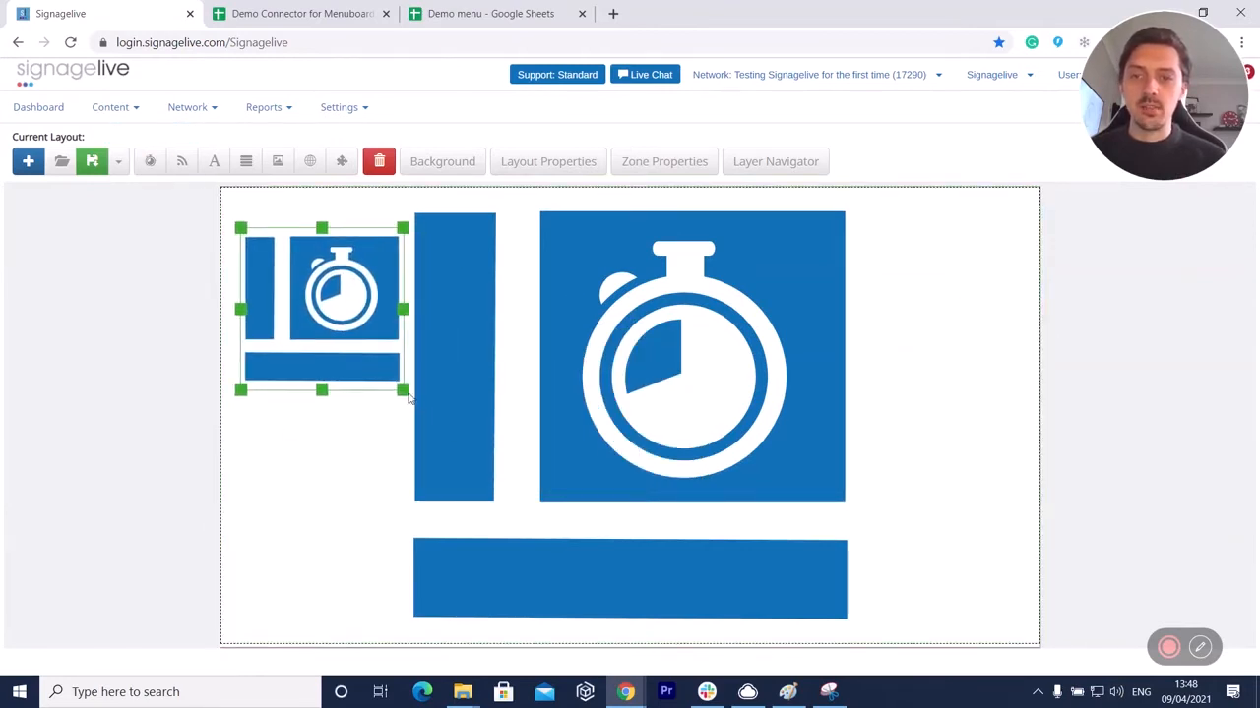
{"action": "left_click_drag", "start_coordinate": [402, 389], "coordinate": [862, 605]}
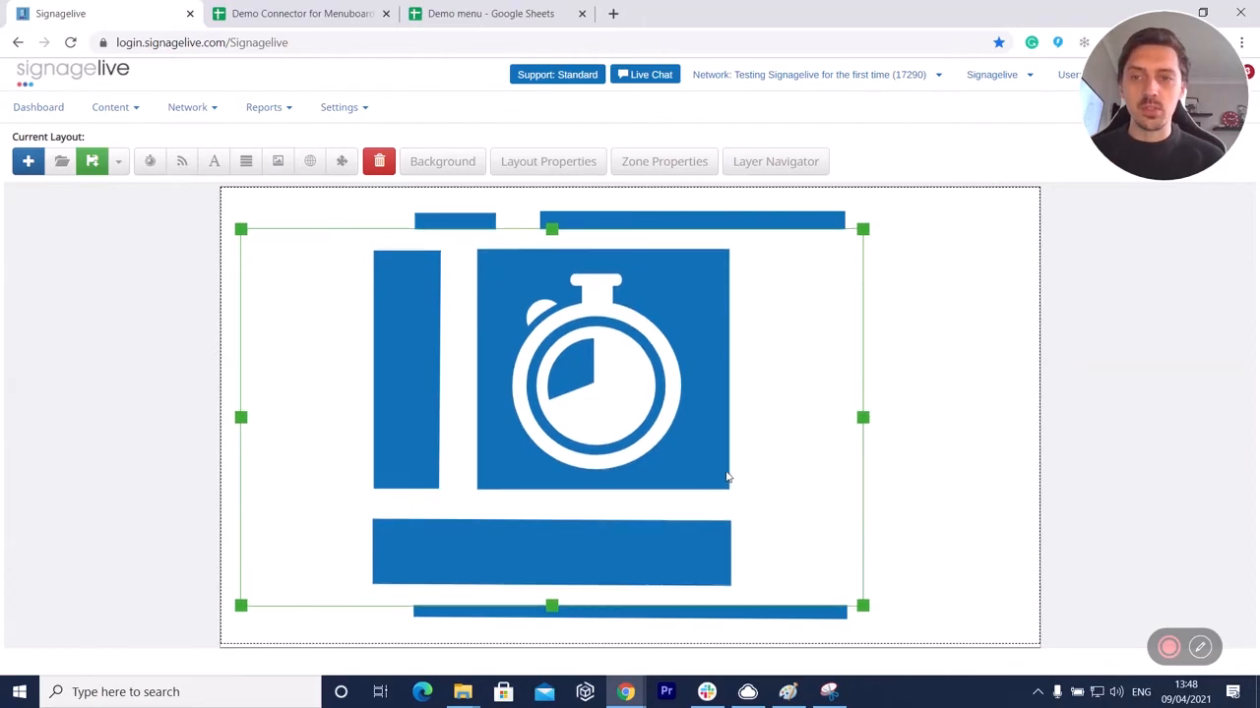
- Save the layout as "Menu layout"
{"action": "left_click", "coordinate": [92, 164]}
{"action": "left_click", "coordinate": [303, 221]}
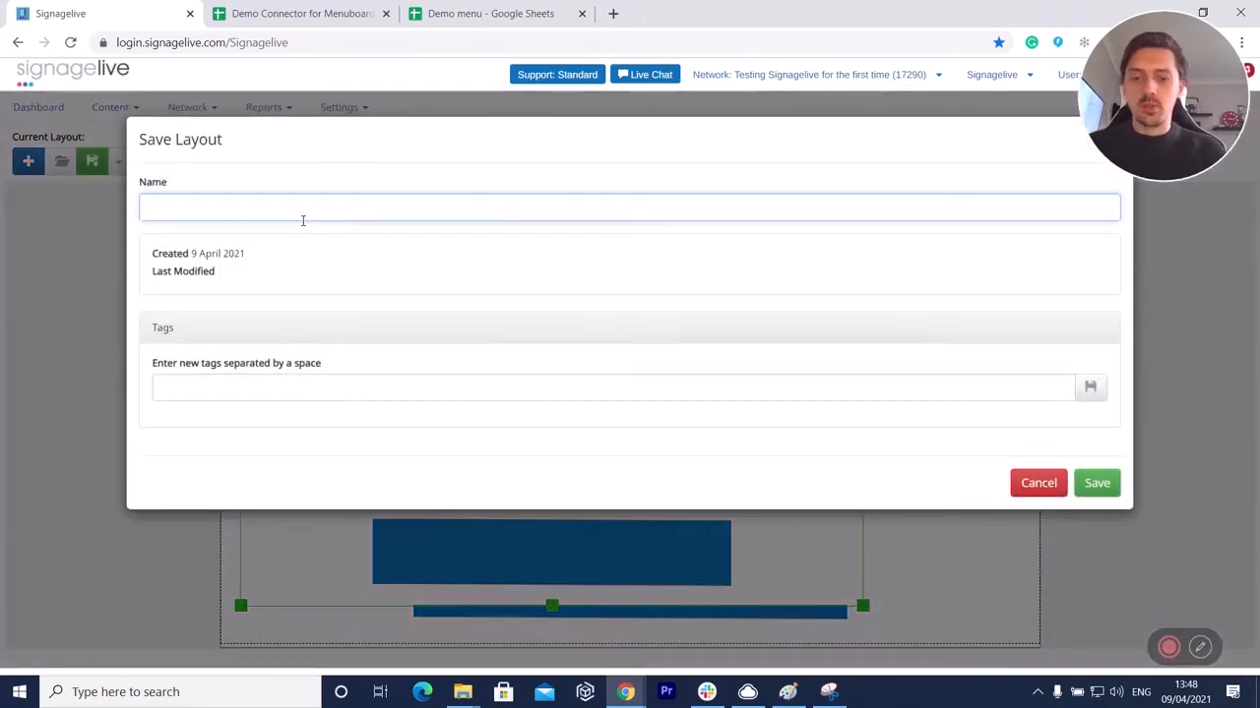
{"action": "type", "text": "Menu layout"}
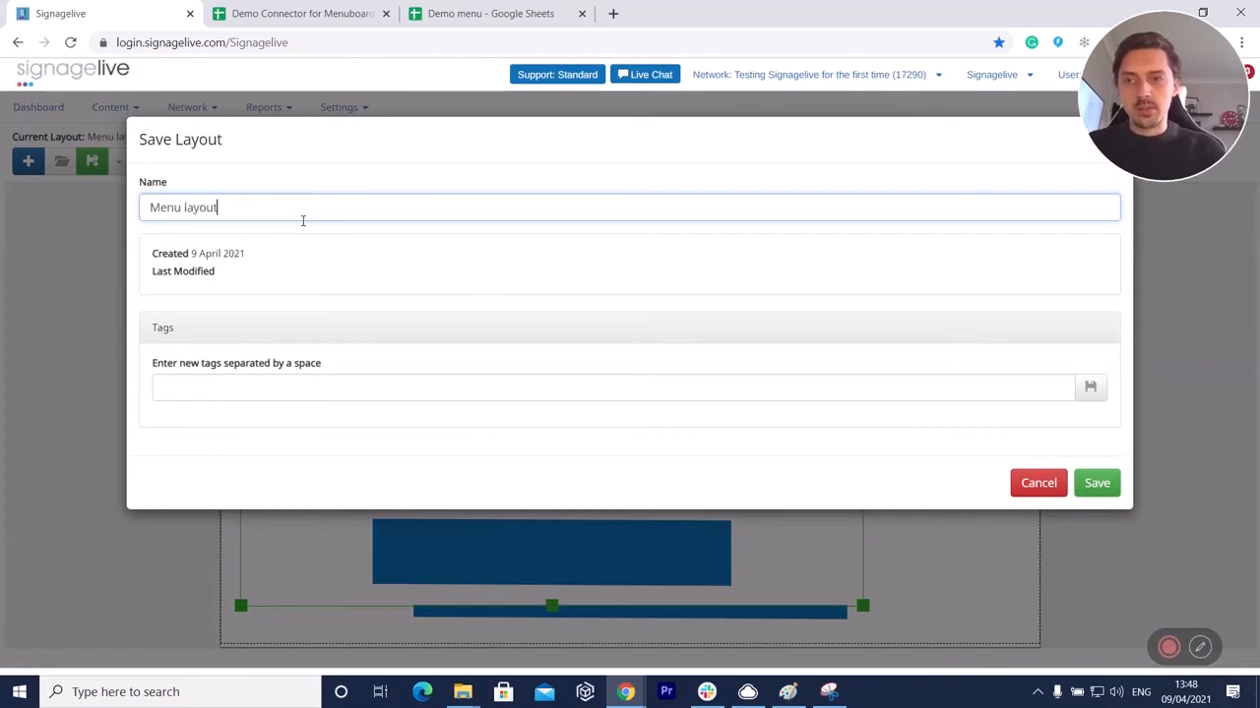
{"action": "left_click", "coordinate": [1112, 484]}
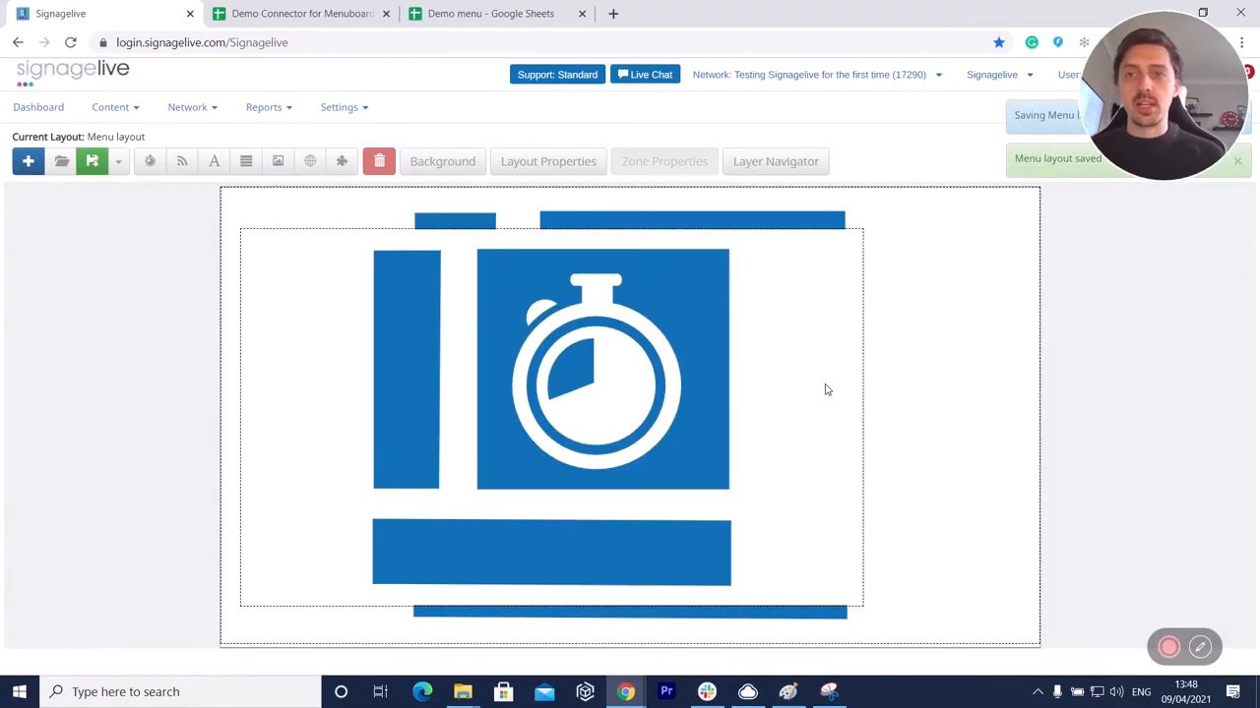
- Begin a new publication and set its content to play between the chosen dates and times
{"action": "left_click", "coordinate": [118, 115]}
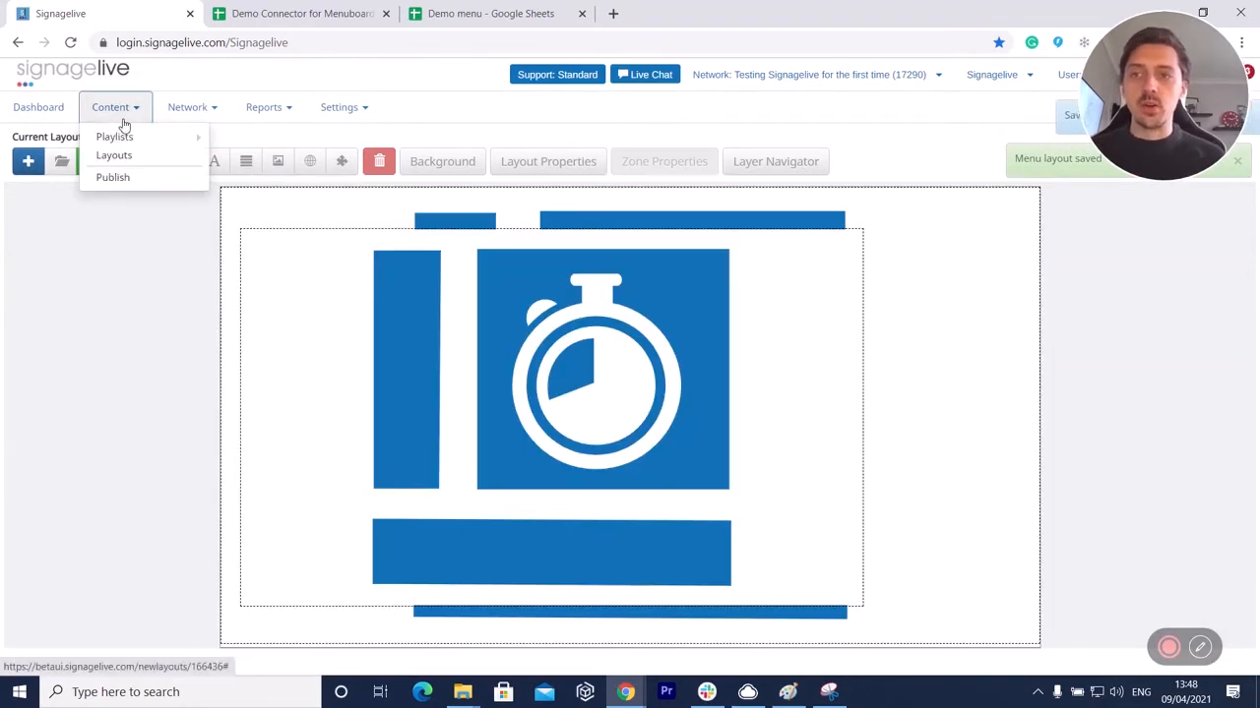
{"action": "left_click", "coordinate": [144, 176]}
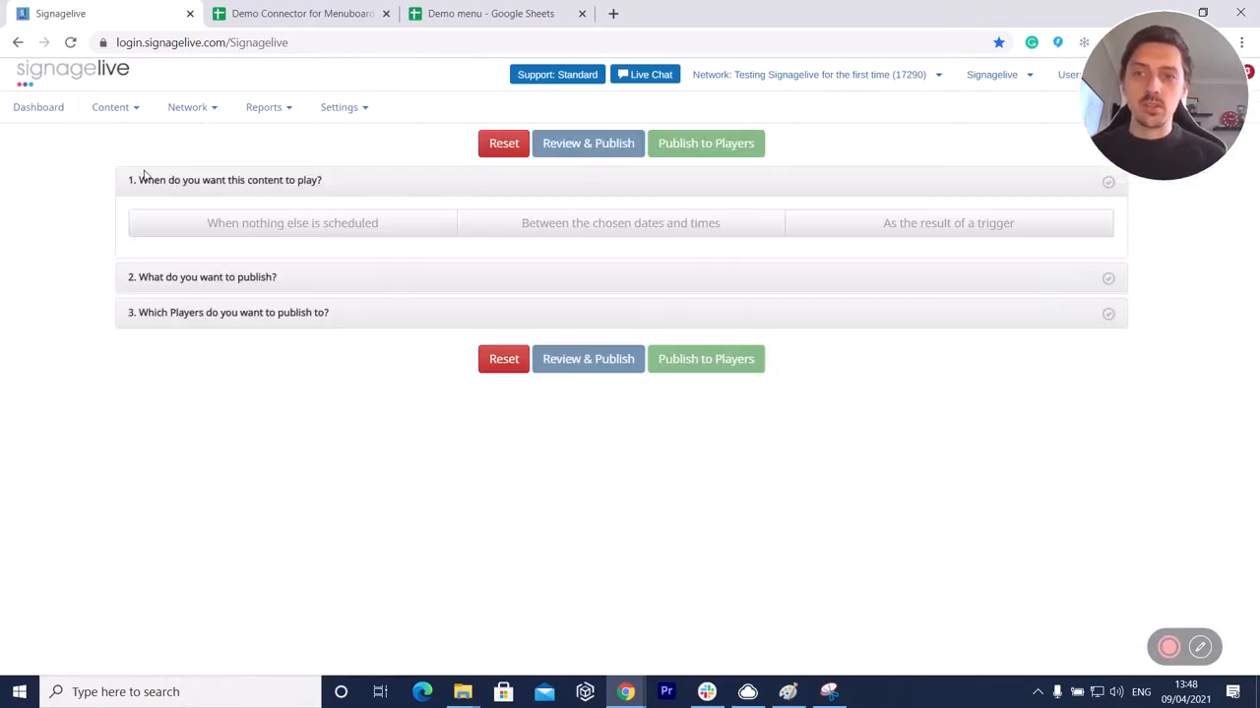
{"action": "left_click", "coordinate": [527, 225]}
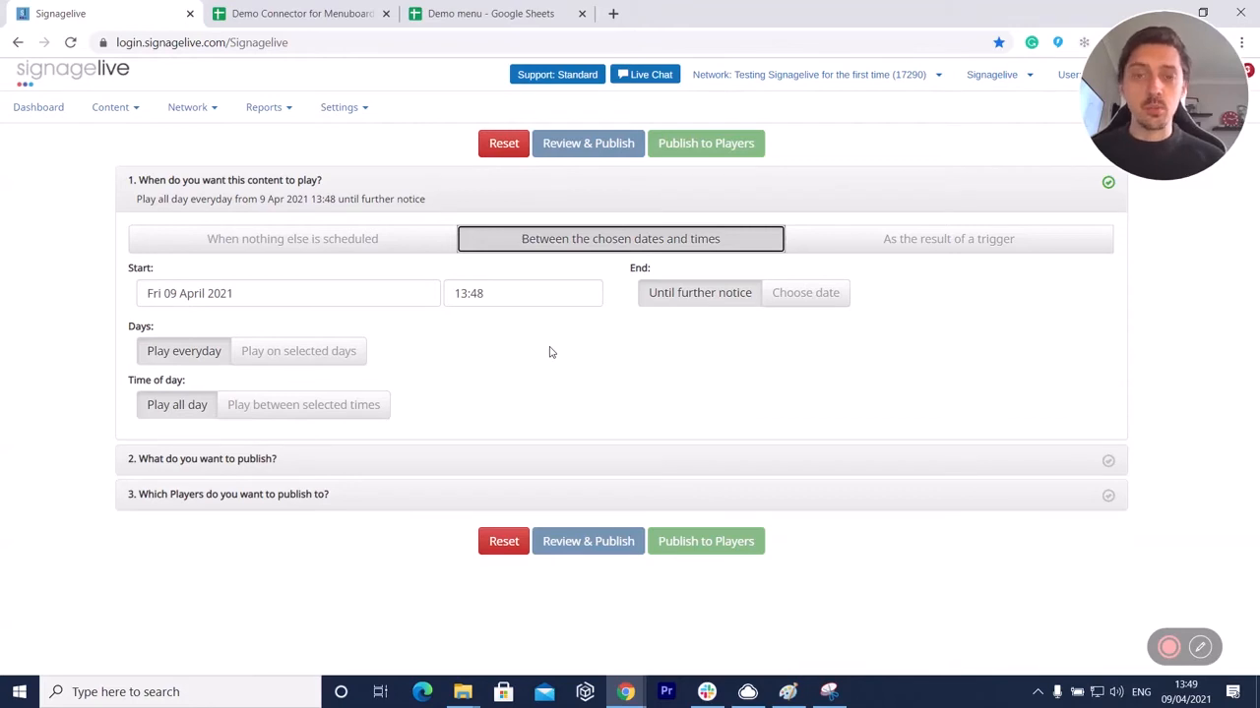
- Choose the "Menu layout" layout as the content to publish
{"action": "left_click", "coordinate": [267, 465]}
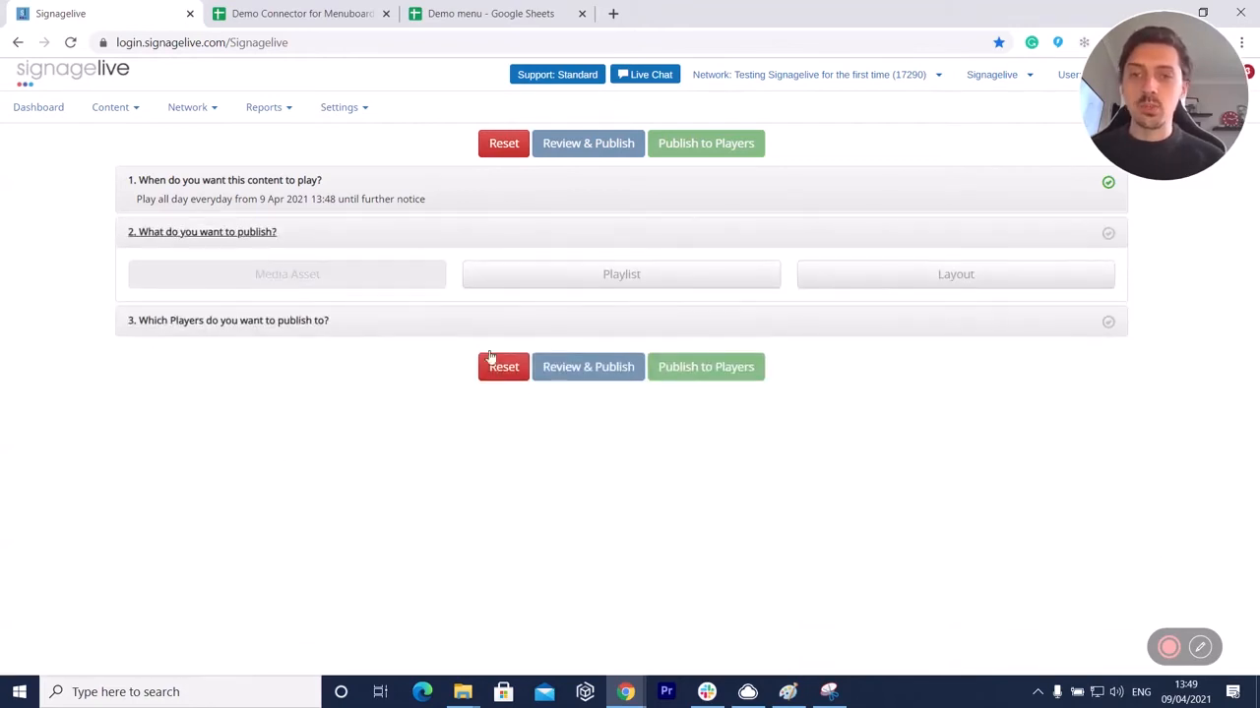
{"action": "left_click", "coordinate": [897, 277]}
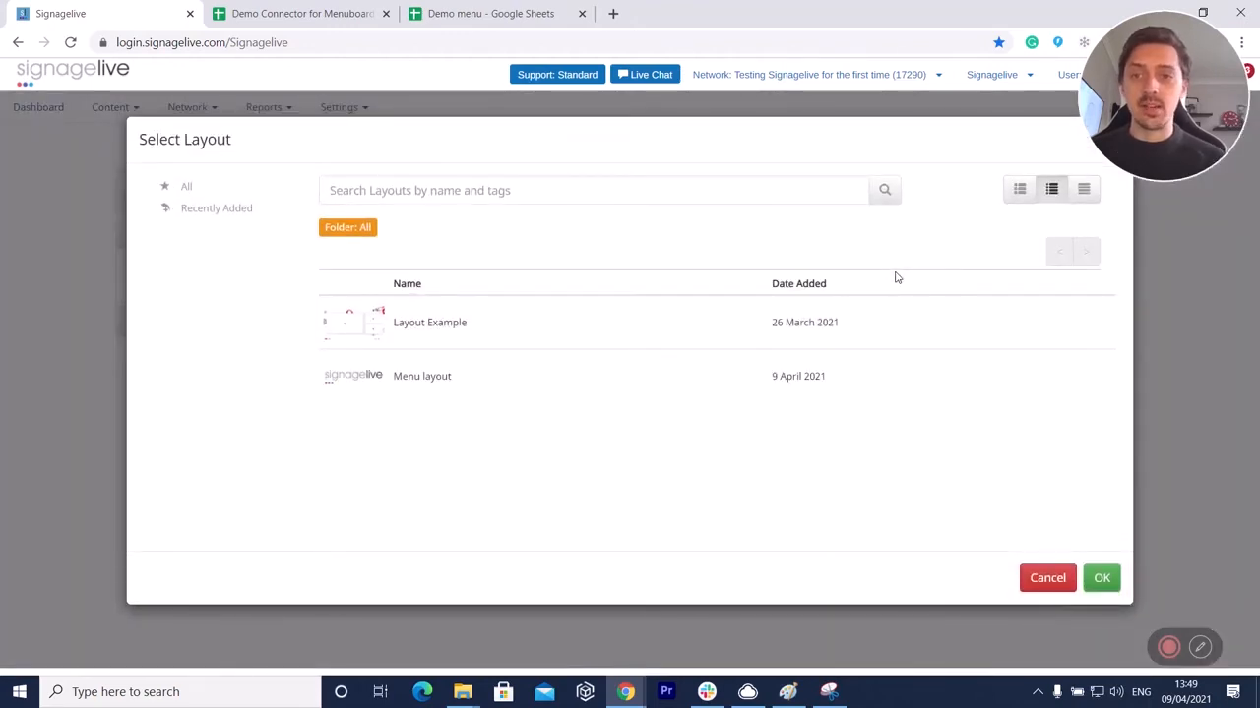
{"action": "double_click", "coordinate": [438, 375]}
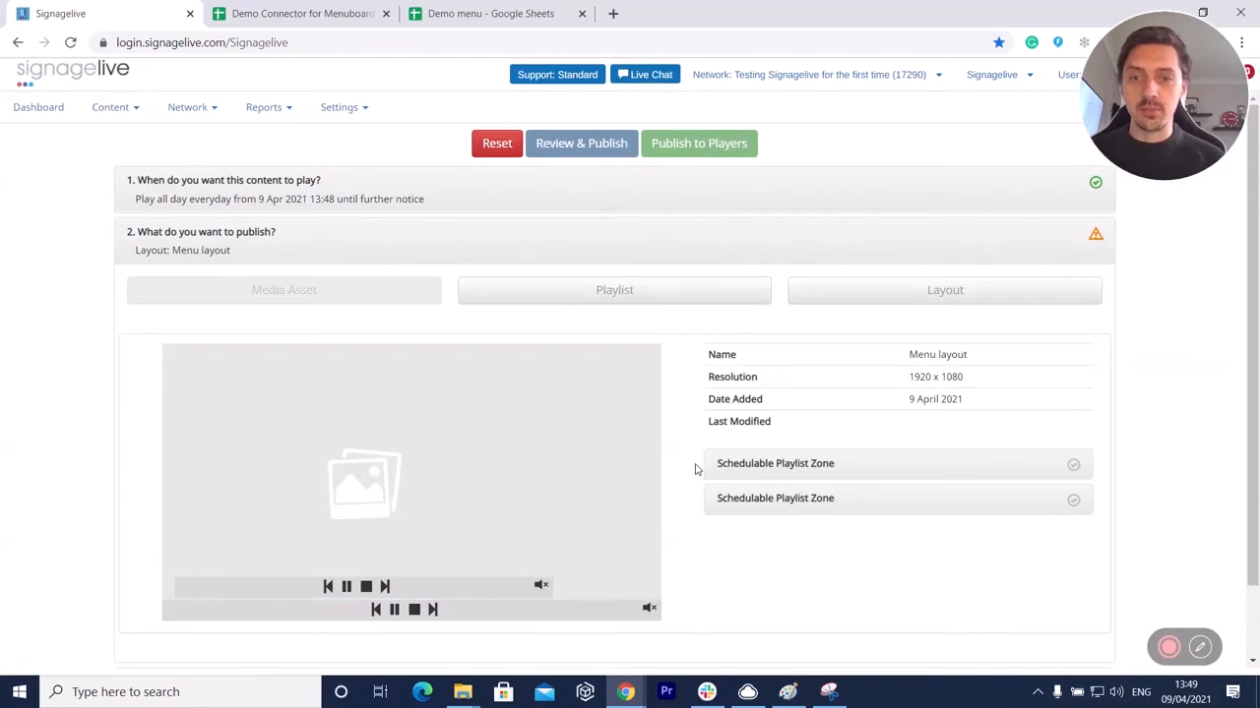
- Schedule the recently added "Menu background" playlist in the full-canvas background zone of the layout
{"action": "left_click", "coordinate": [613, 490]}
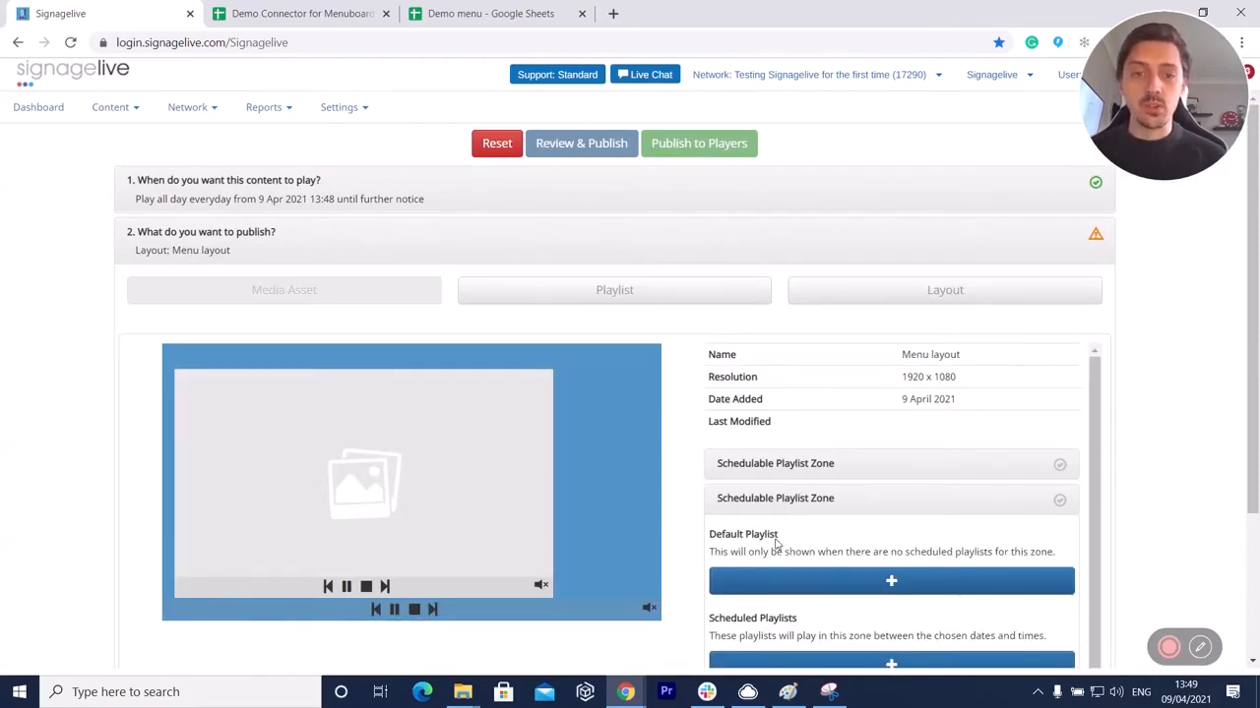
{"action": "scroll", "coordinate": [816, 534], "scroll_direction": "down", "scroll_amount": 1}
{"action": "left_click", "coordinate": [856, 642]}
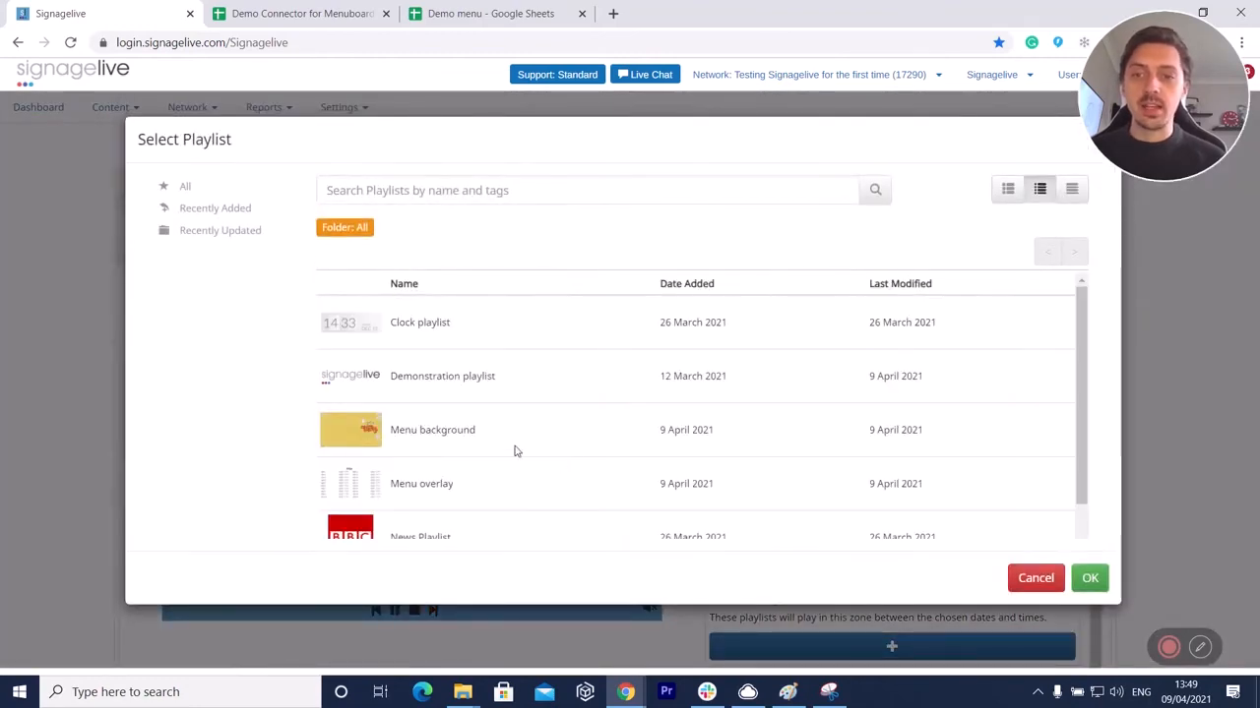
{"action": "left_click", "coordinate": [236, 208]}
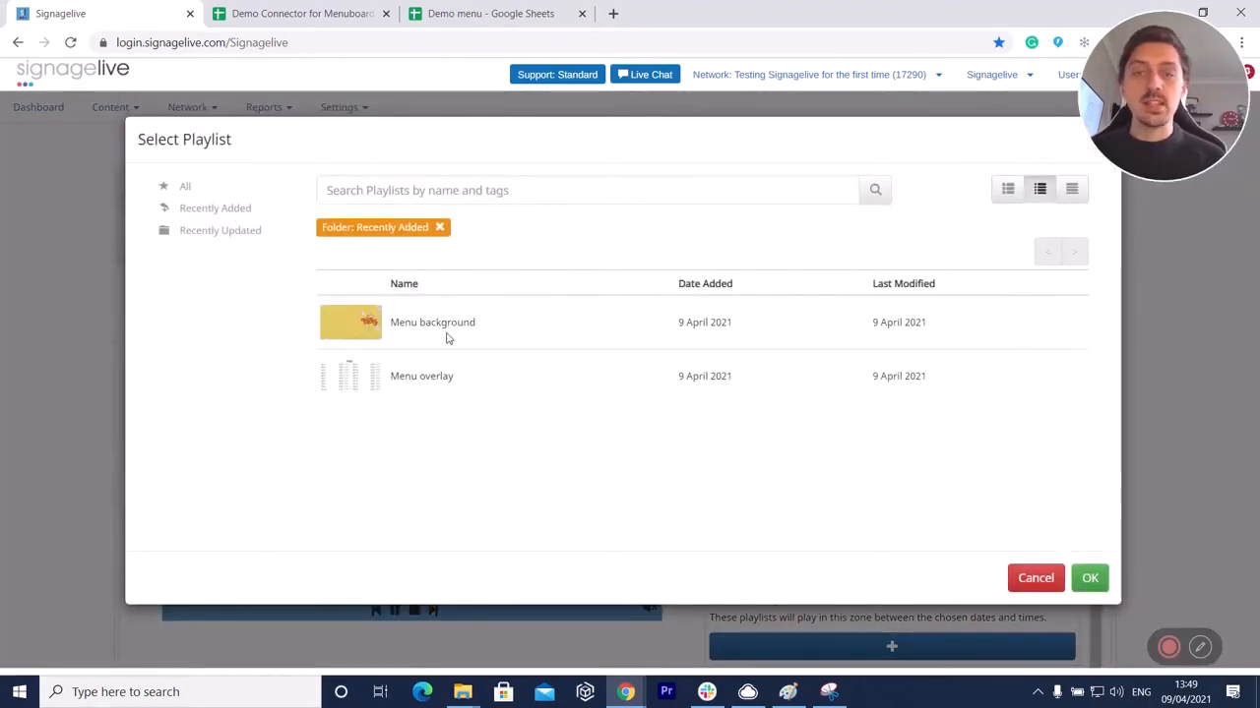
{"action": "double_click", "coordinate": [444, 325]}
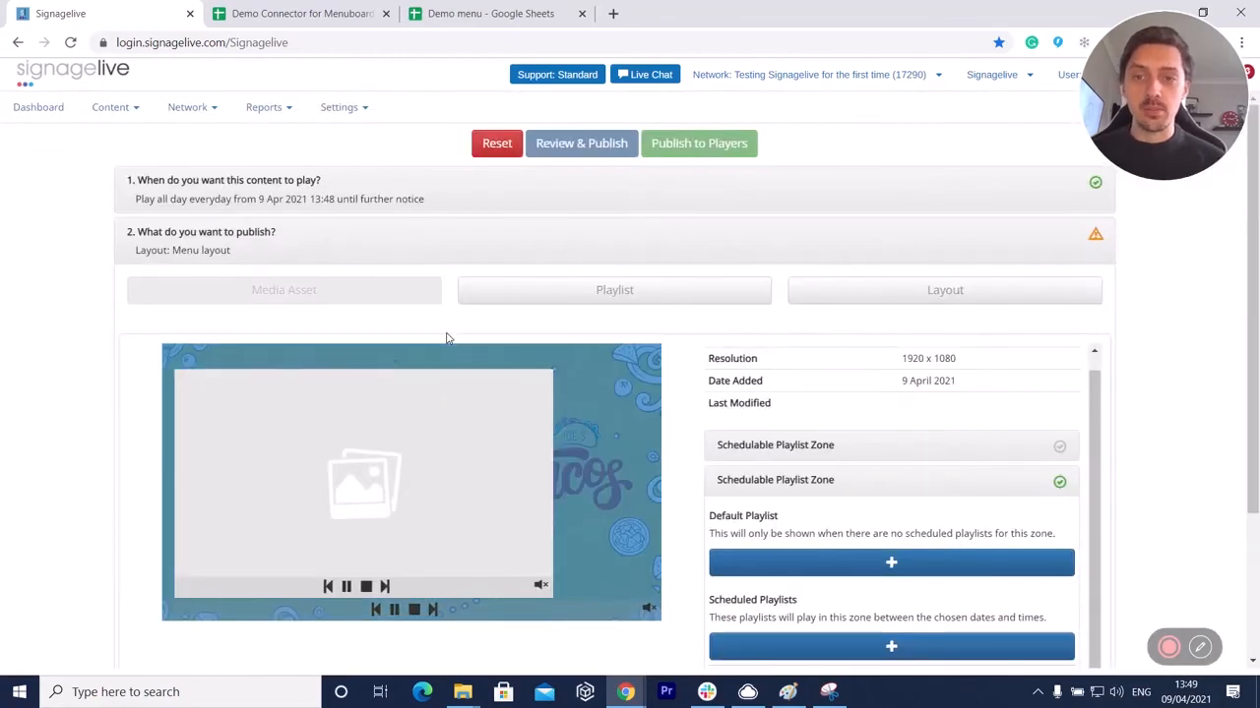
- Schedule the "Menu overlay" playlist in the smaller zone that lies over the background
{"action": "left_click", "coordinate": [476, 453]}
{"action": "left_click", "coordinate": [828, 622]}
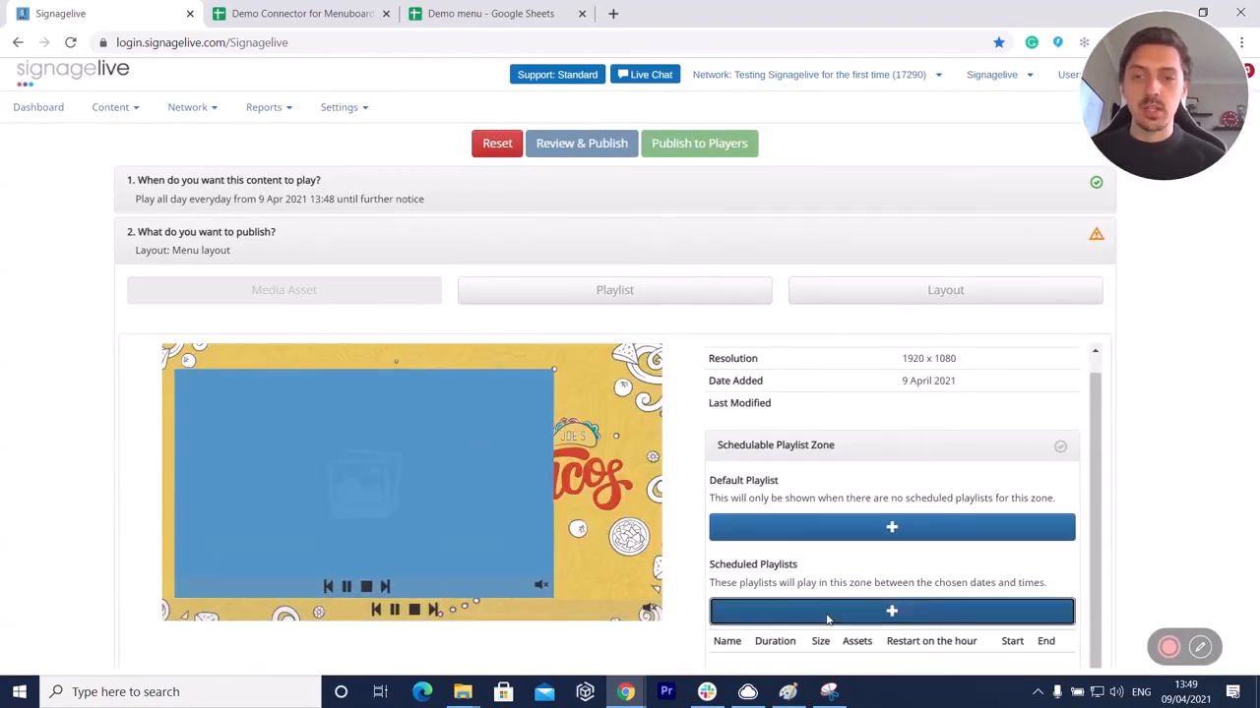
{"action": "left_click", "coordinate": [434, 367]}
{"action": "double_click", "coordinate": [434, 367]}
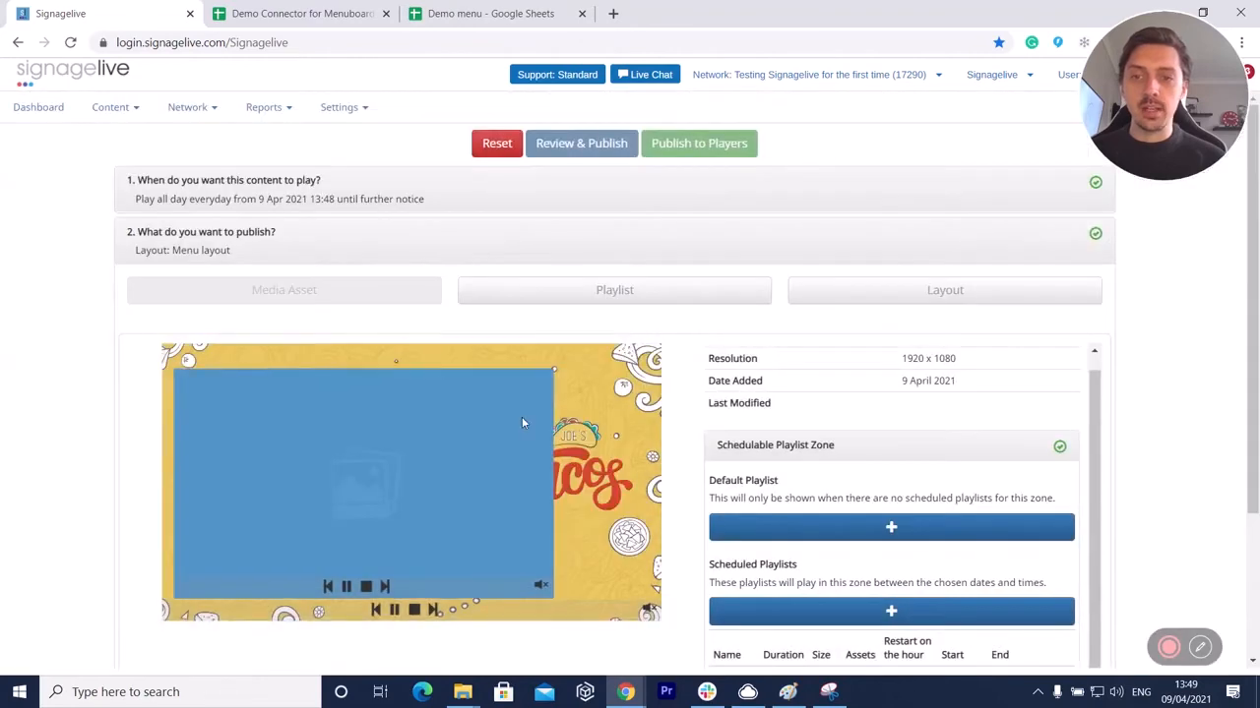
- Select the Samsung player named "Testing Signagelive for the first time" as the target and publish the content to it
{"action": "scroll", "coordinate": [573, 573], "scroll_direction": "down", "scroll_amount": 1}
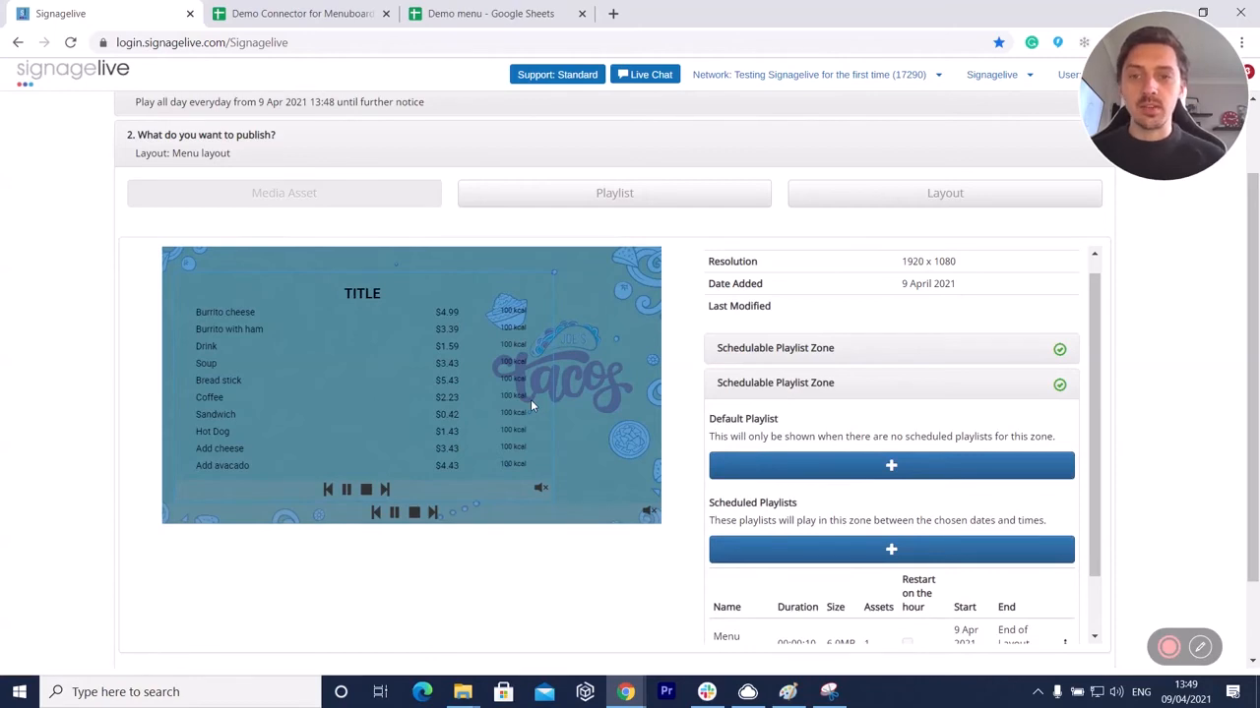
{"action": "scroll", "coordinate": [530, 400], "scroll_direction": "down", "scroll_amount": 1}
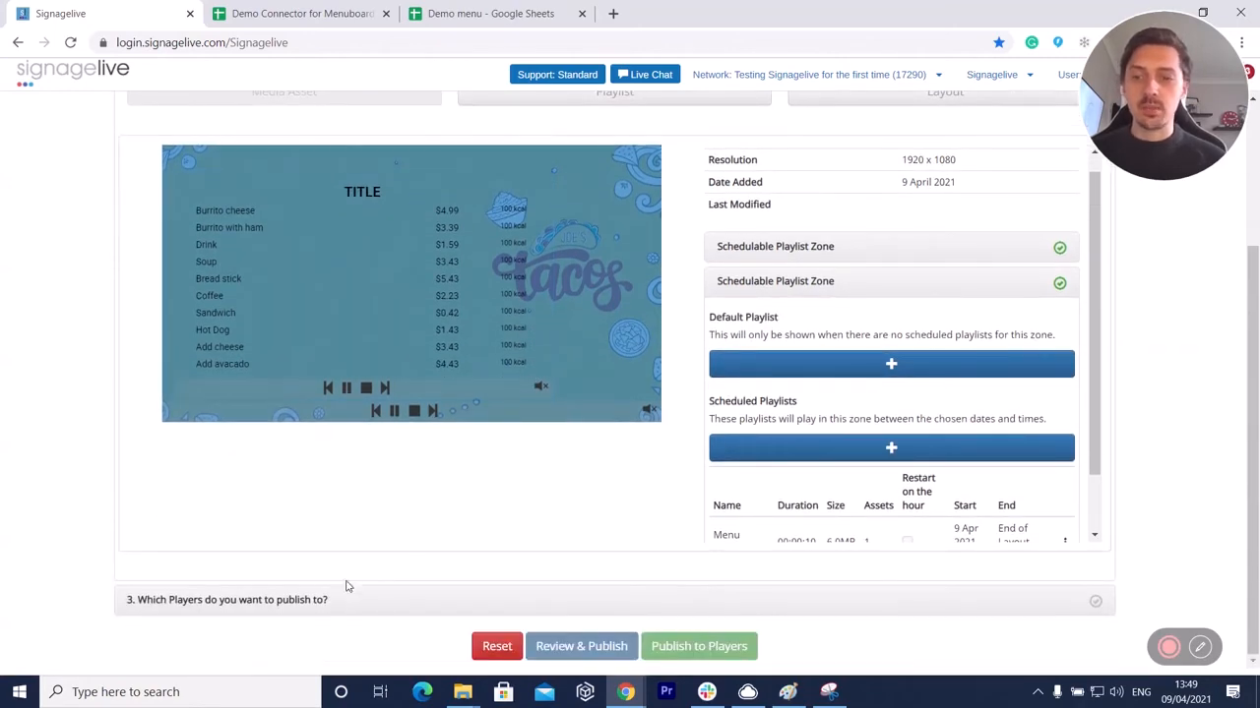
{"action": "left_click", "coordinate": [315, 598]}
{"action": "left_click", "coordinate": [584, 326]}
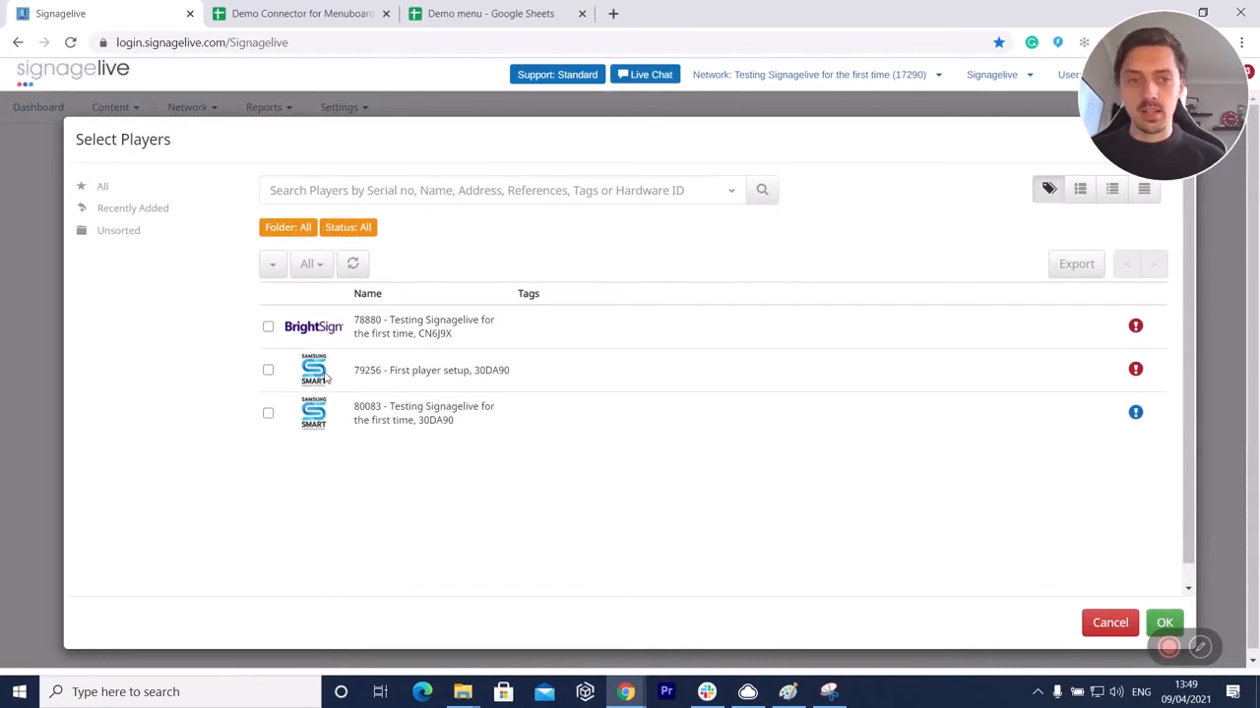
{"action": "left_click", "coordinate": [268, 415]}
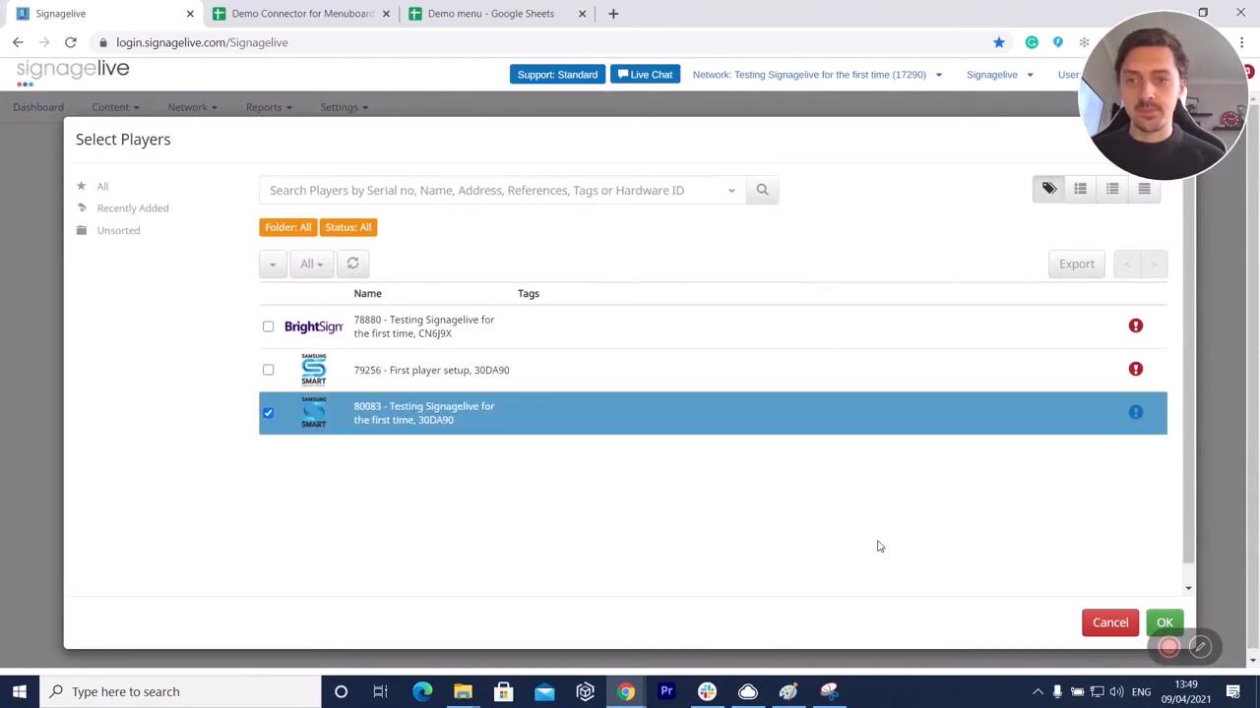
{"action": "left_click", "coordinate": [1161, 623]}
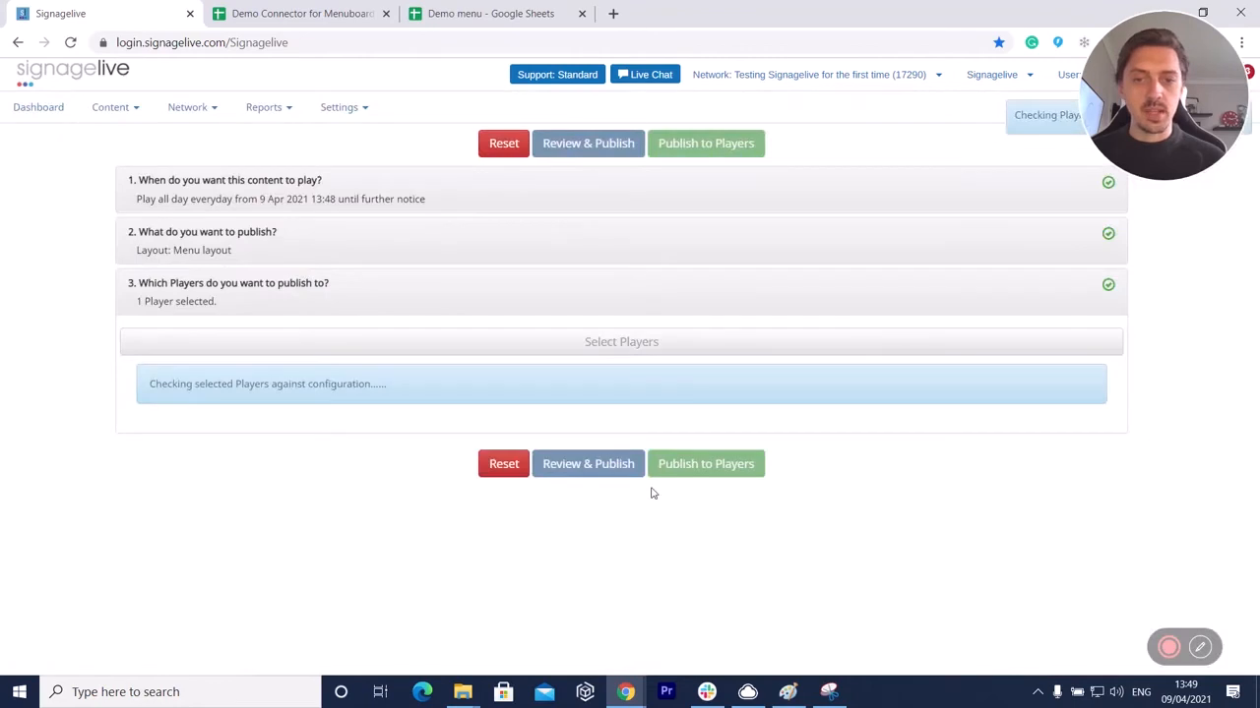
{"action": "left_click", "coordinate": [689, 478]}
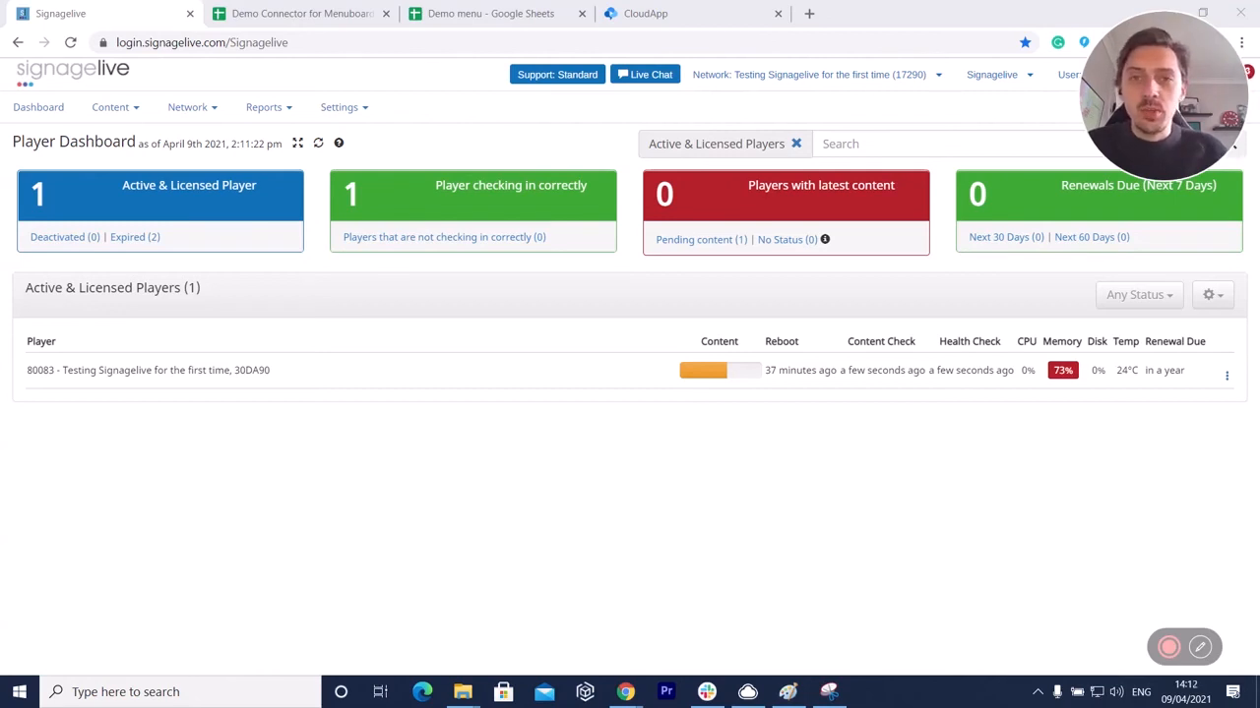
- Open the saved "Menu layout" from the layouts list to examine its zone arrangement
{"action": "left_click", "coordinate": [112, 111]}
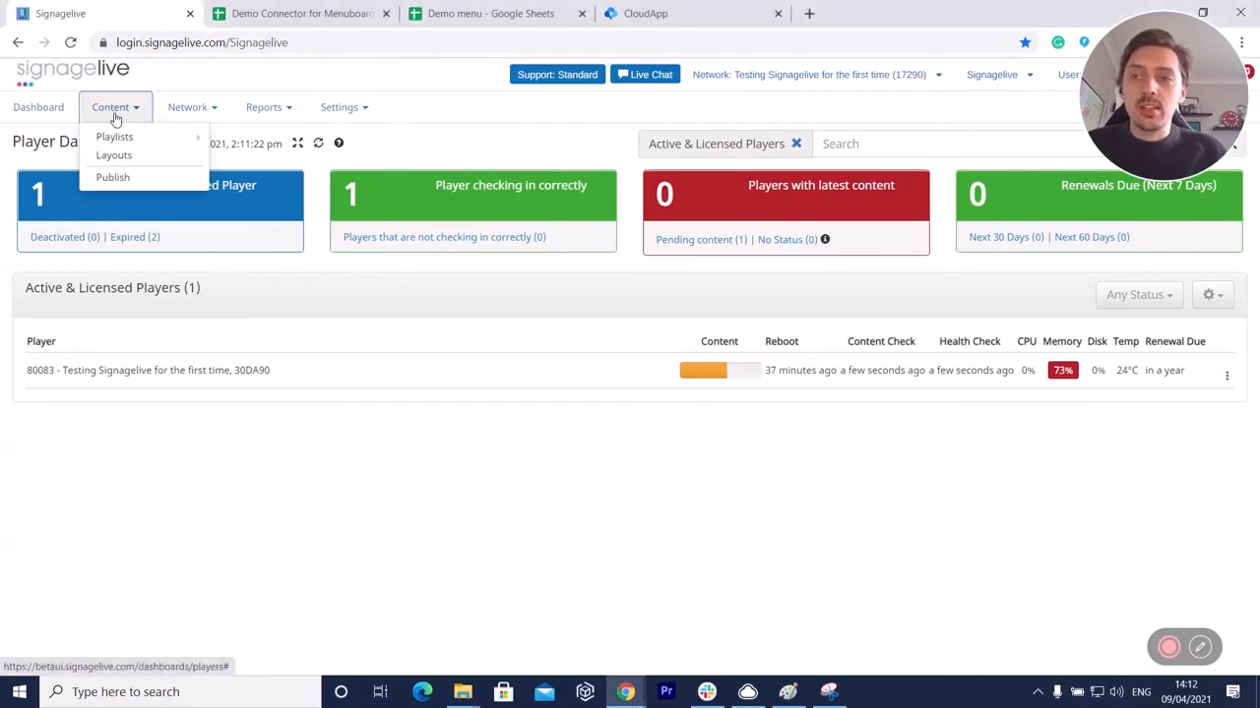
{"action": "left_click", "coordinate": [153, 159]}
{"action": "left_click", "coordinate": [414, 348]}
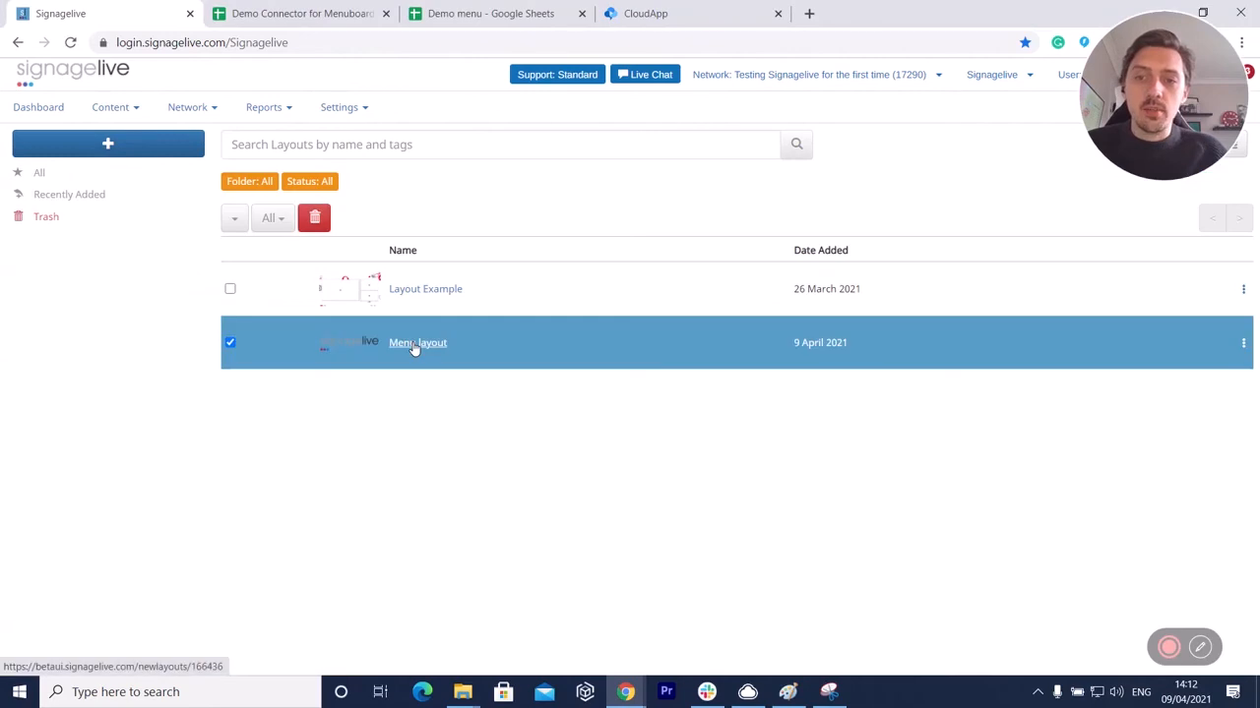
{"action": "left_click", "coordinate": [415, 348]}
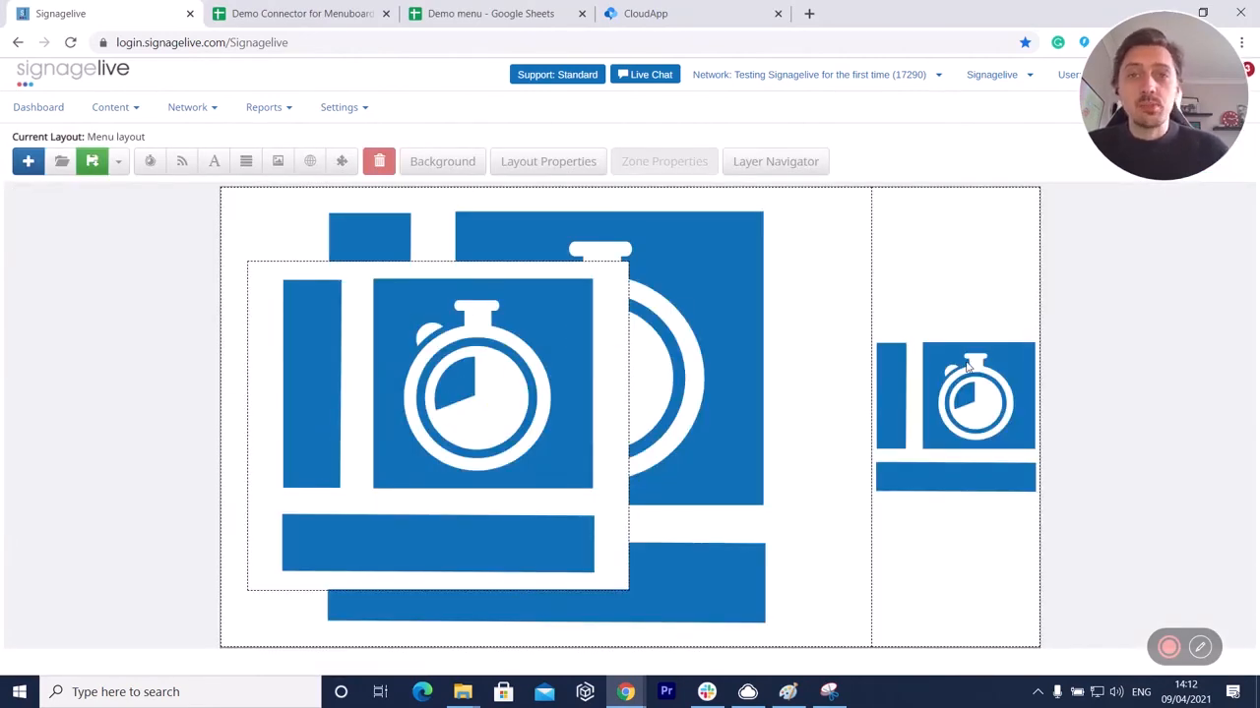
- Open the "Sidebar playlist" from the list of managed playlists to examine its content
{"action": "left_click", "coordinate": [129, 107]}
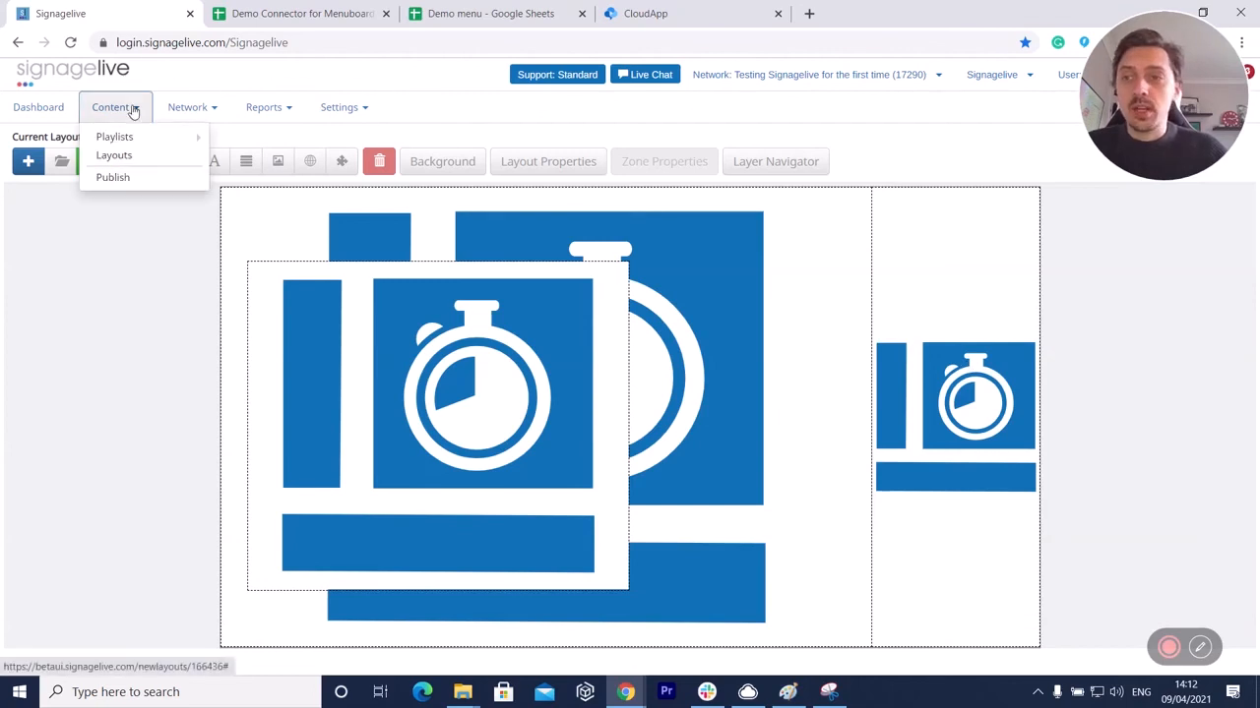
{"action": "mouse_move", "coordinate": [129, 149]}
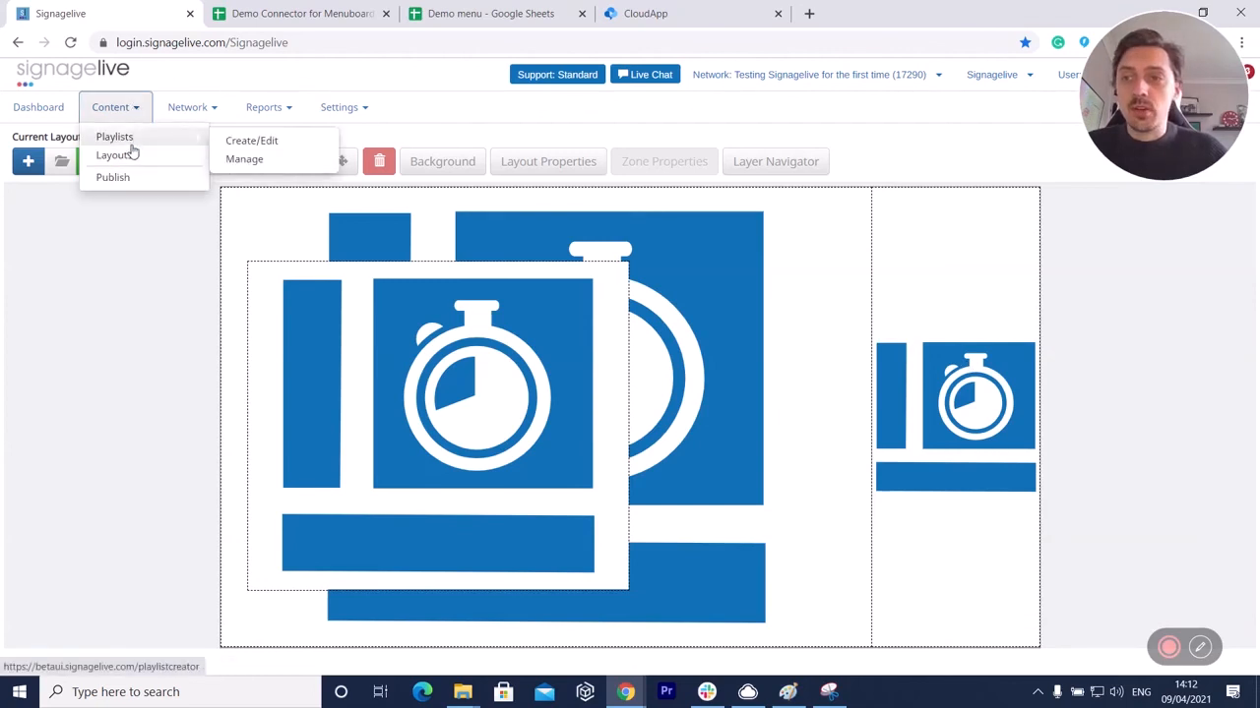
{"action": "left_click", "coordinate": [247, 160]}
{"action": "left_click", "coordinate": [399, 291]}
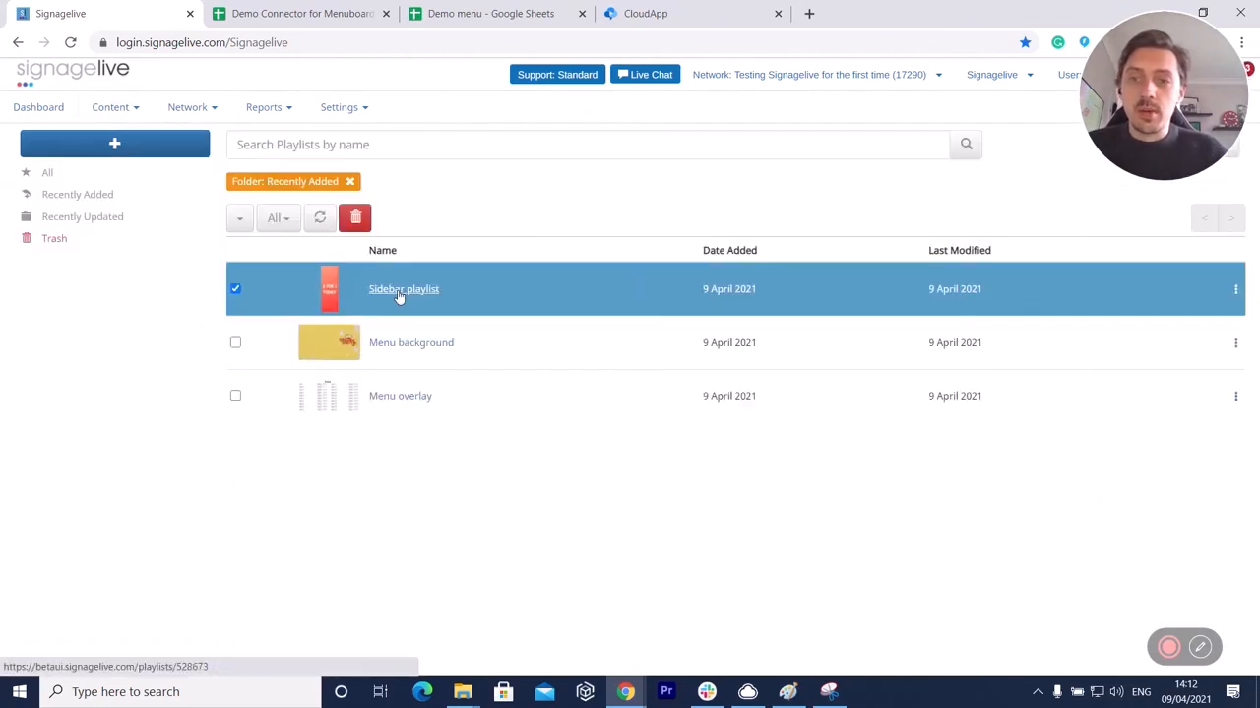